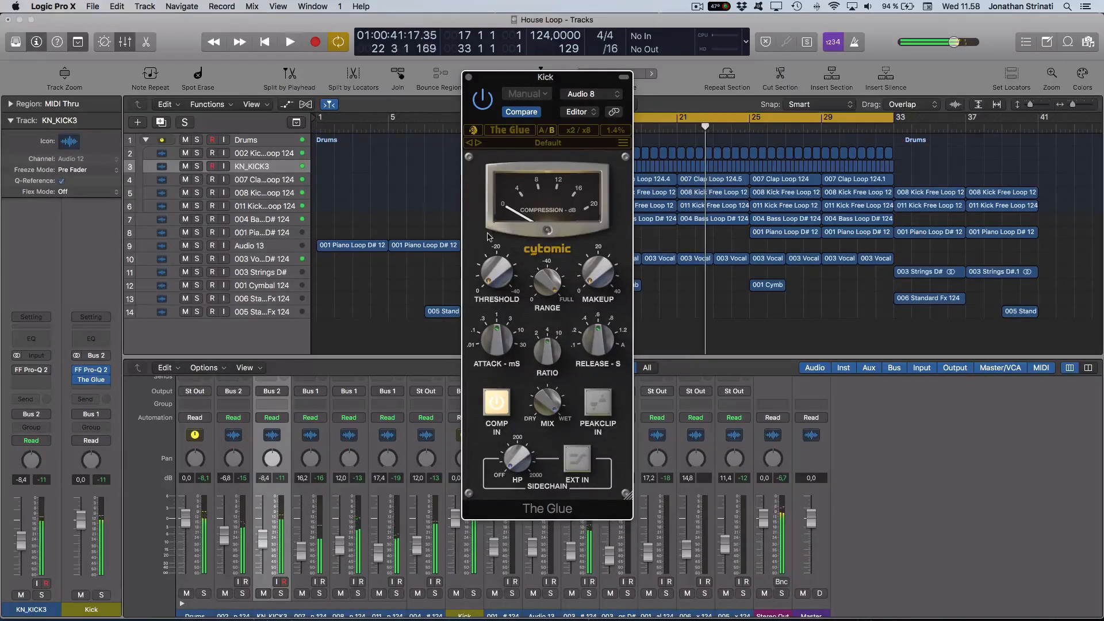
# Step: Hide the plug-in window and listen to the 002 Kick Loop 124 and KN_KICK3 tracks one at a time in solo mode
pyautogui.press('super+w')
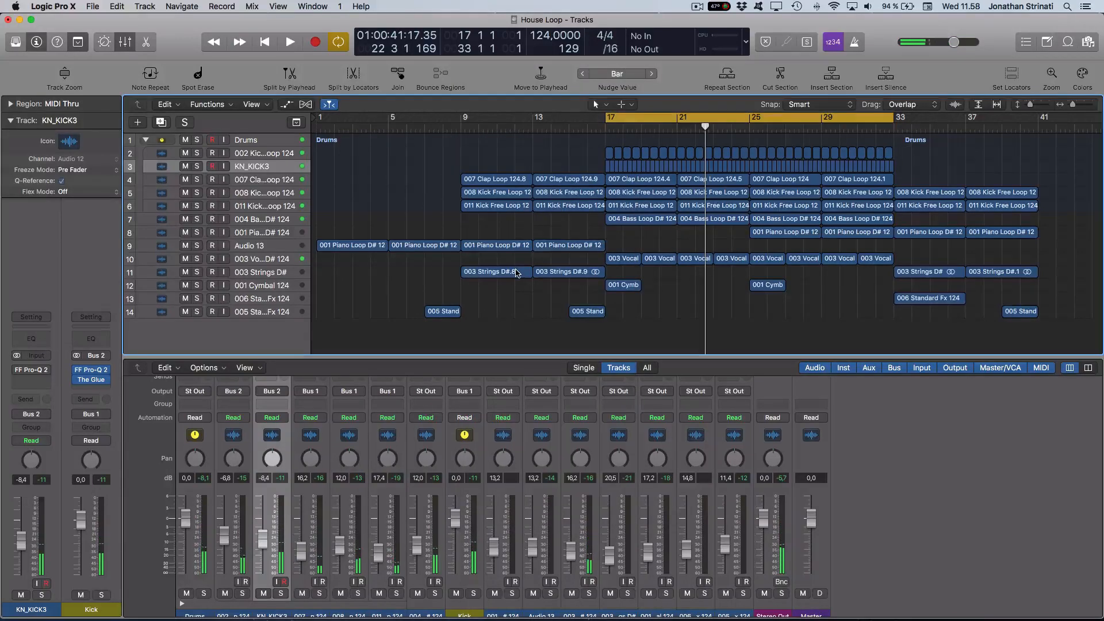
pyautogui.scroll(-1, 503, 397)
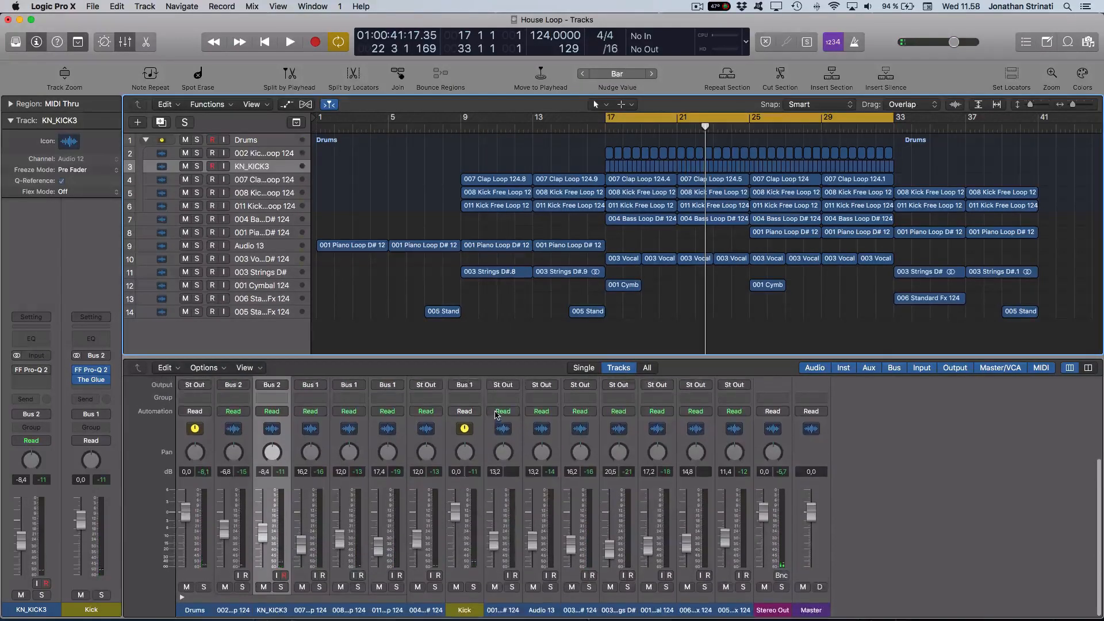
pyautogui.click(281, 155)
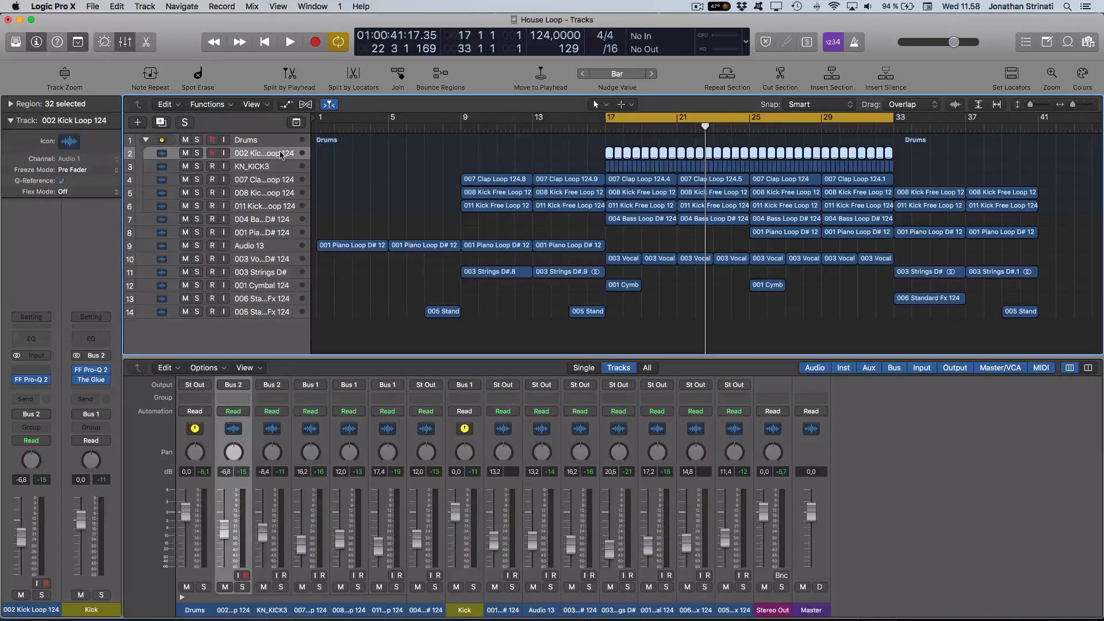
pyautogui.hotkey('ctrl', 's')
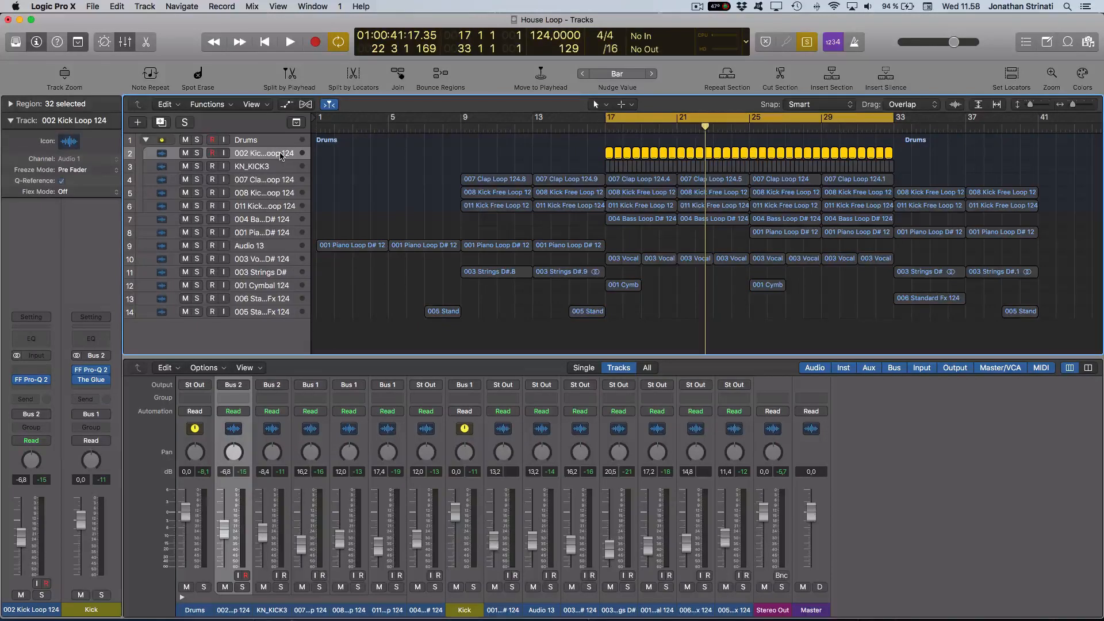
pyautogui.press('space')
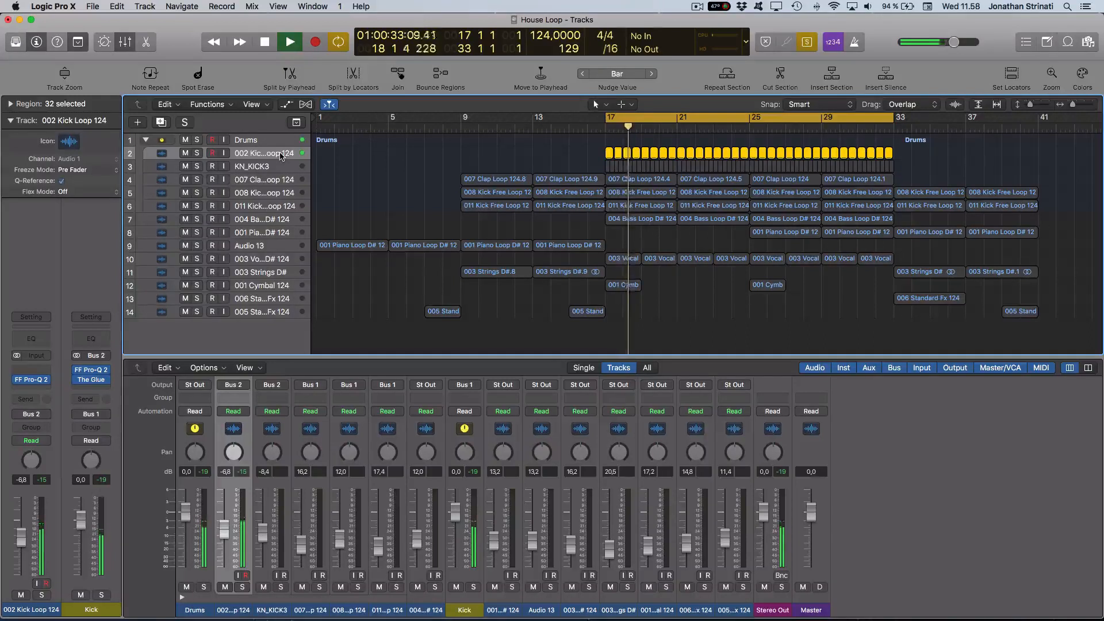
pyautogui.click(266, 165)
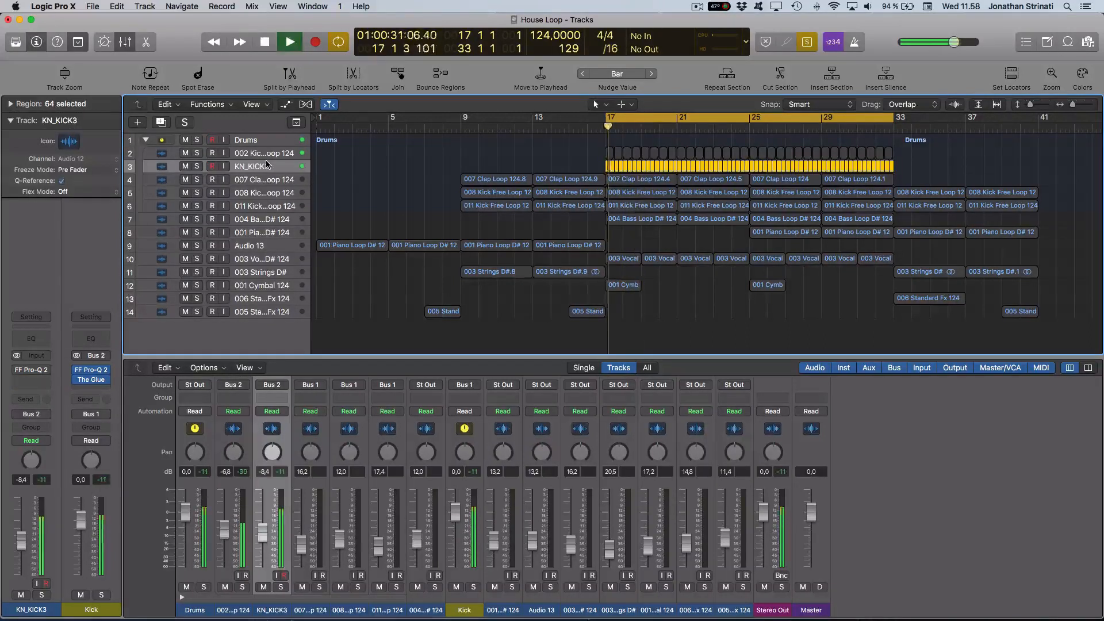
pyautogui.press('space')
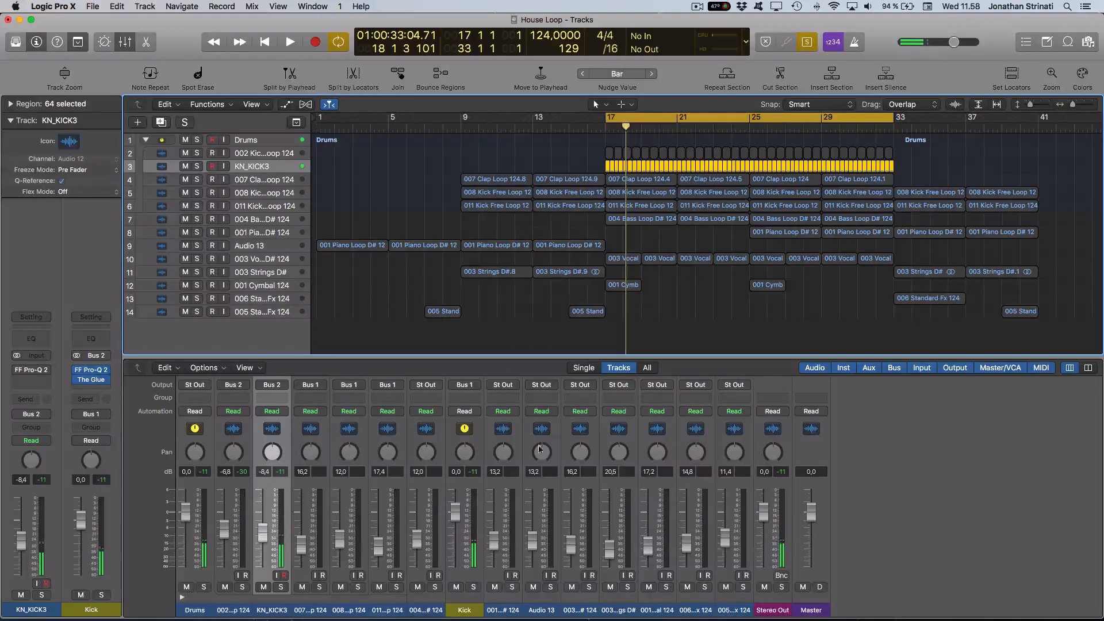
# Step: Solo the Kick bus, start playback and bring up The Glue compressor's window
pyautogui.scroll(5, 471, 506)
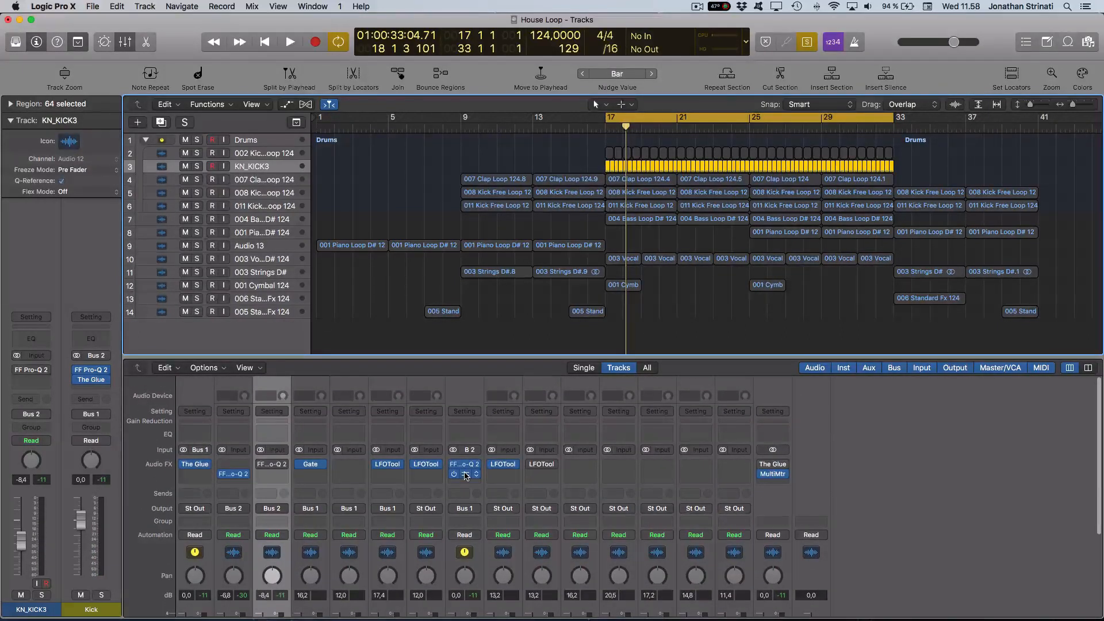
pyautogui.scroll(-5, 469, 541)
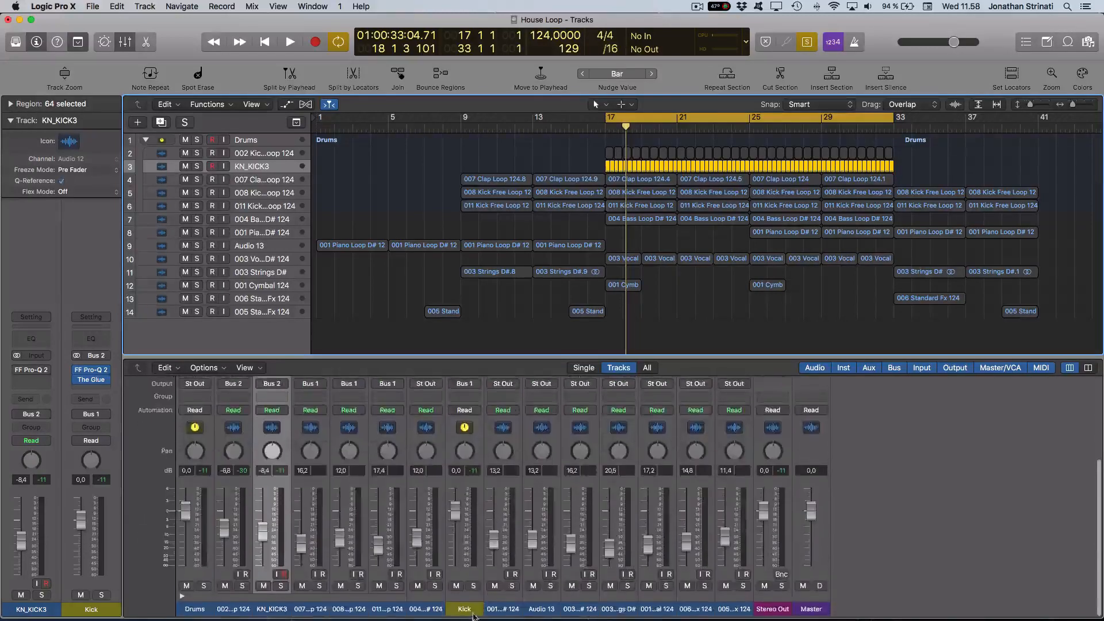
pyautogui.click(473, 587)
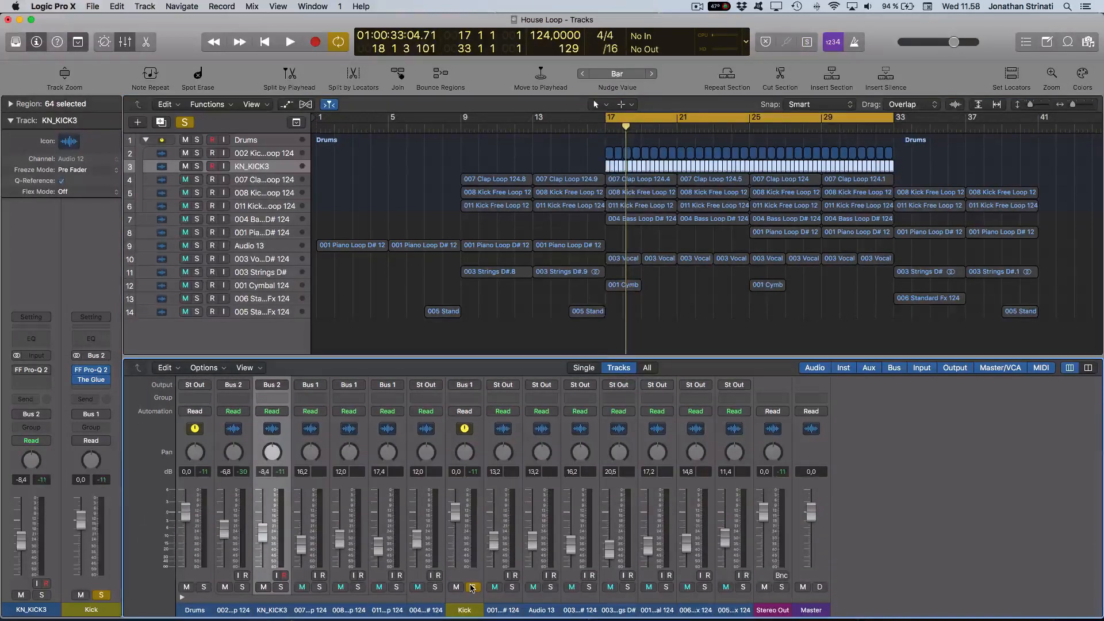
pyautogui.press('space')
pyautogui.press('v')
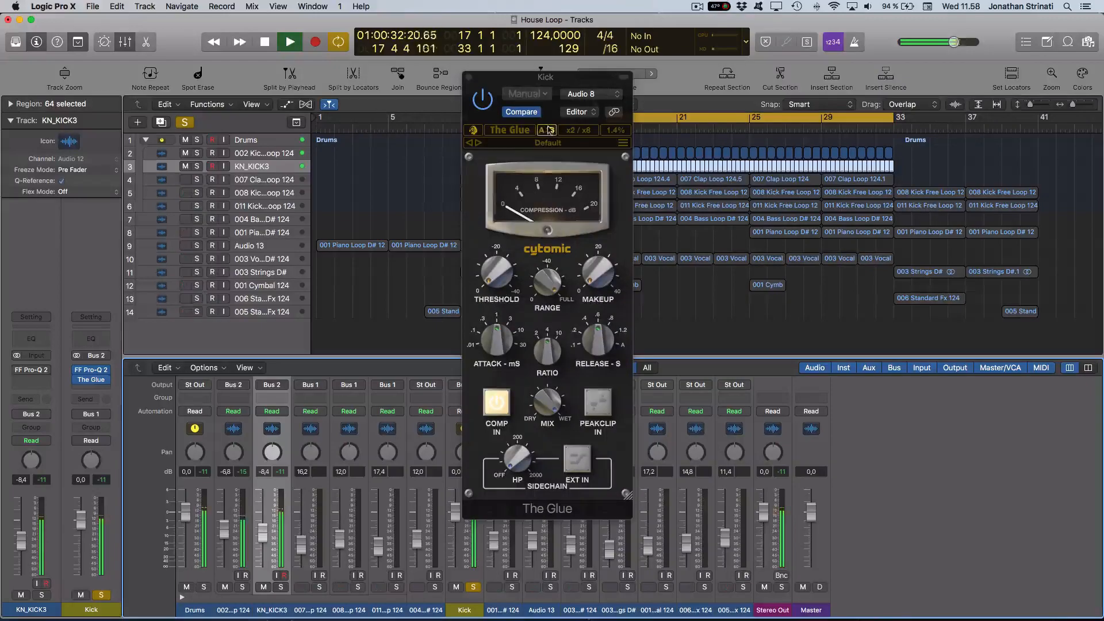
pyautogui.moveTo(541, 79); pyautogui.dragTo(513, 82)
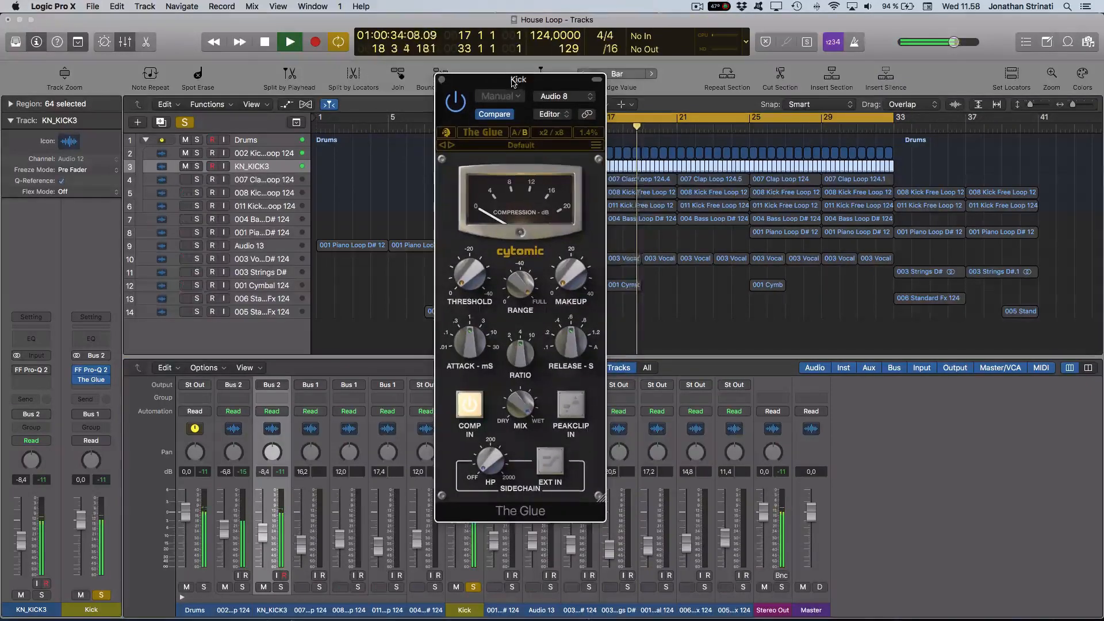
# Step: Load The Glue's Drum Kick preset "outside punchy" and set the threshold to about -20 dB
pyautogui.click(507, 148)
pyautogui.moveTo(517, 157)
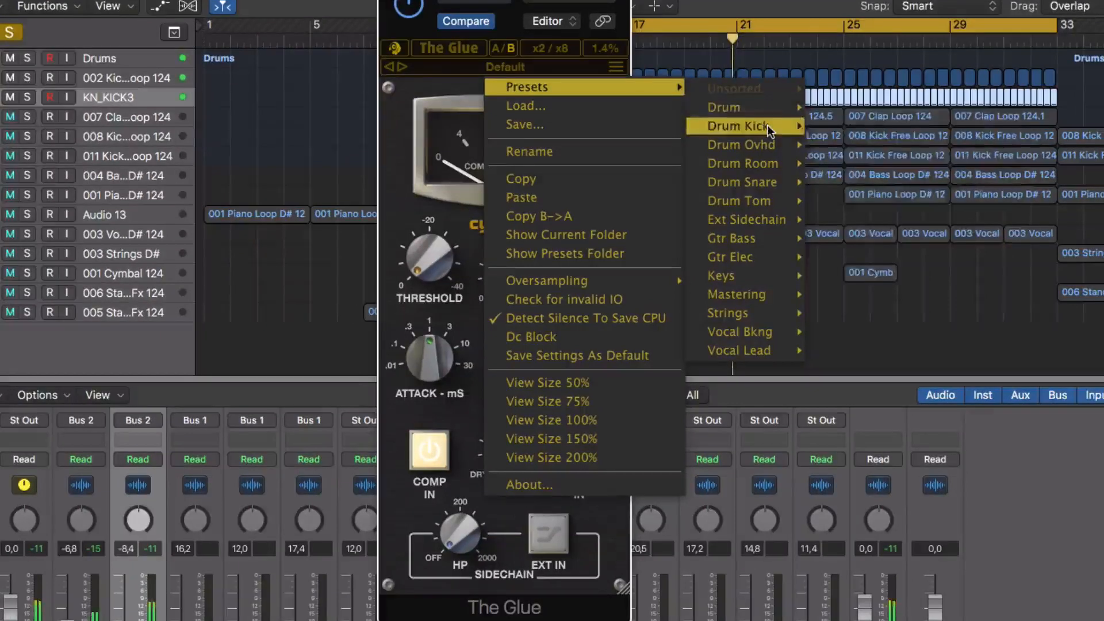
pyautogui.moveTo(753, 137)
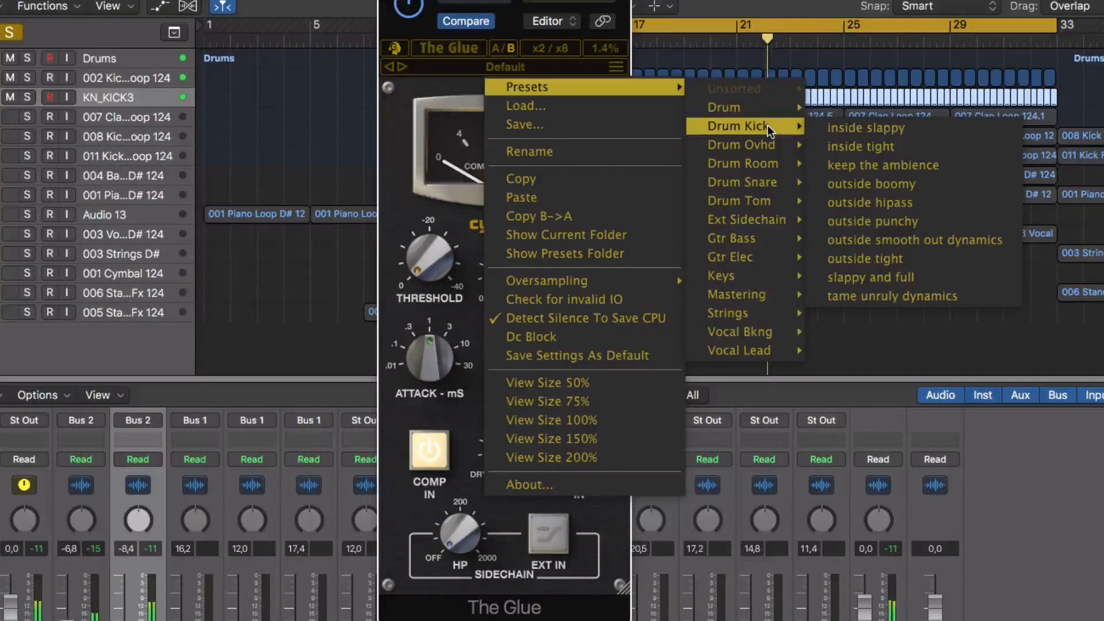
pyautogui.click(847, 221)
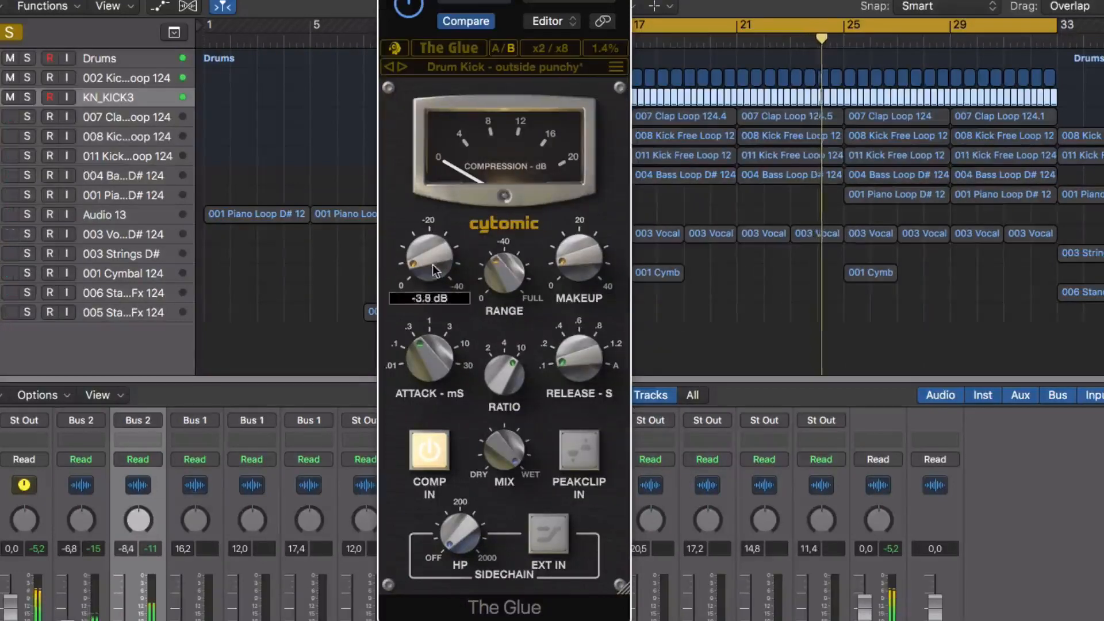
pyautogui.moveTo(426, 248); pyautogui.dragTo(427, 195)
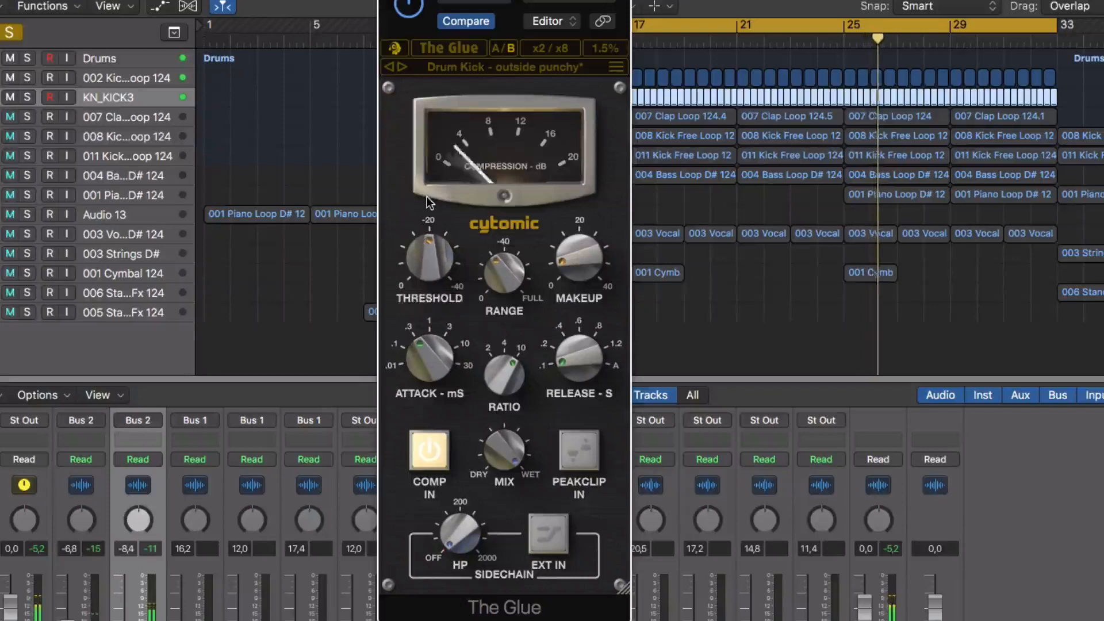
# Step: Compare the punchy kick preset with the default setting during playback, ending on the punchy preset
pyautogui.click(501, 48)
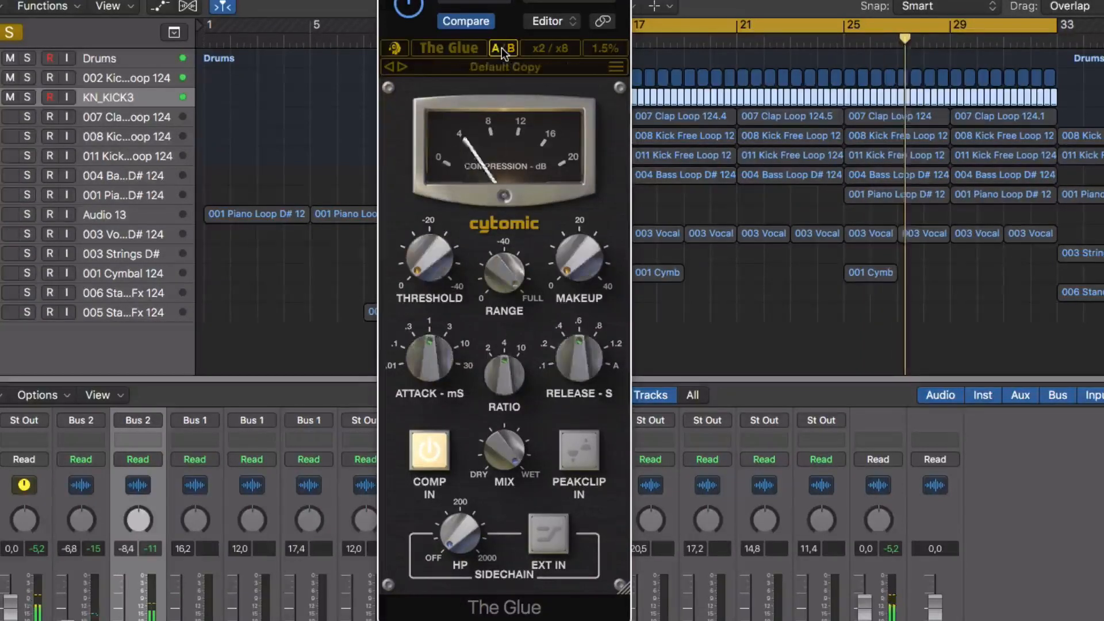
pyautogui.click(502, 48)
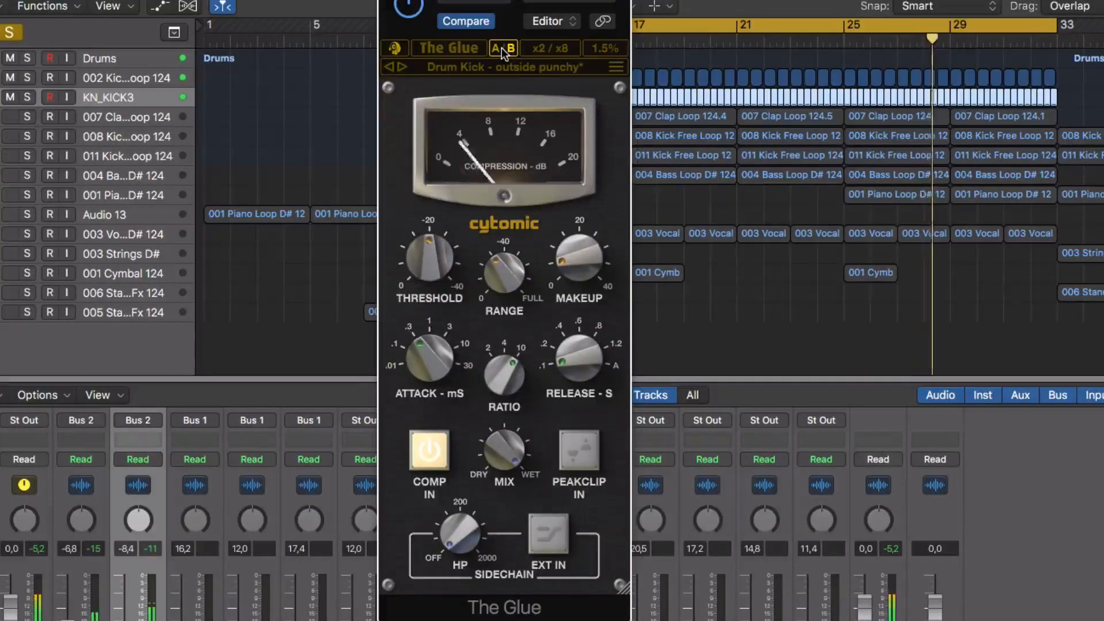
pyautogui.click(502, 49)
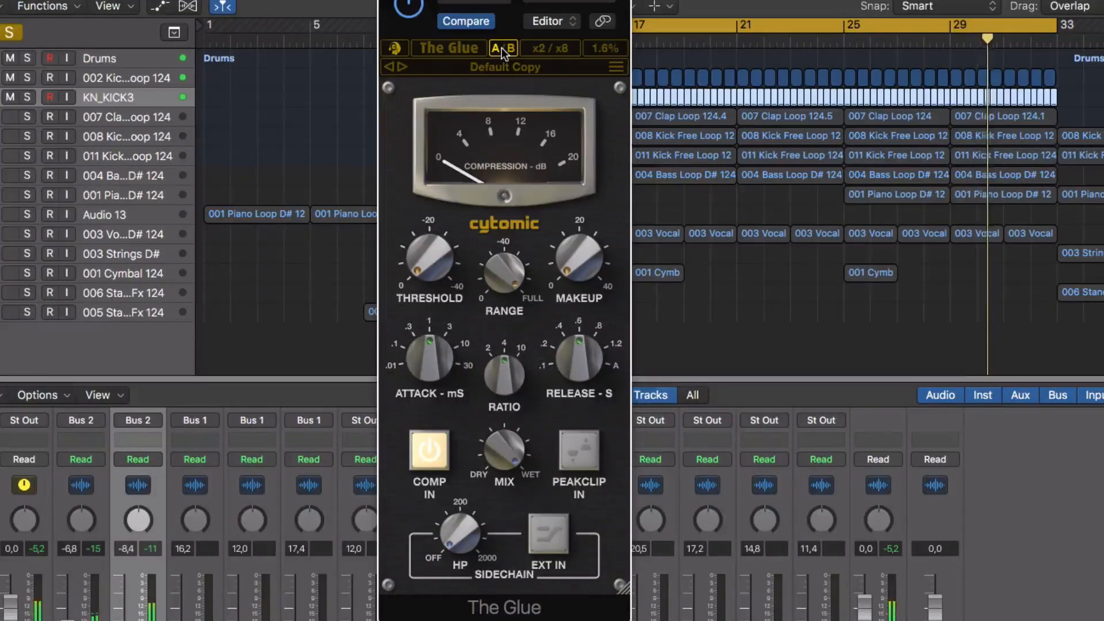
pyautogui.click(502, 47)
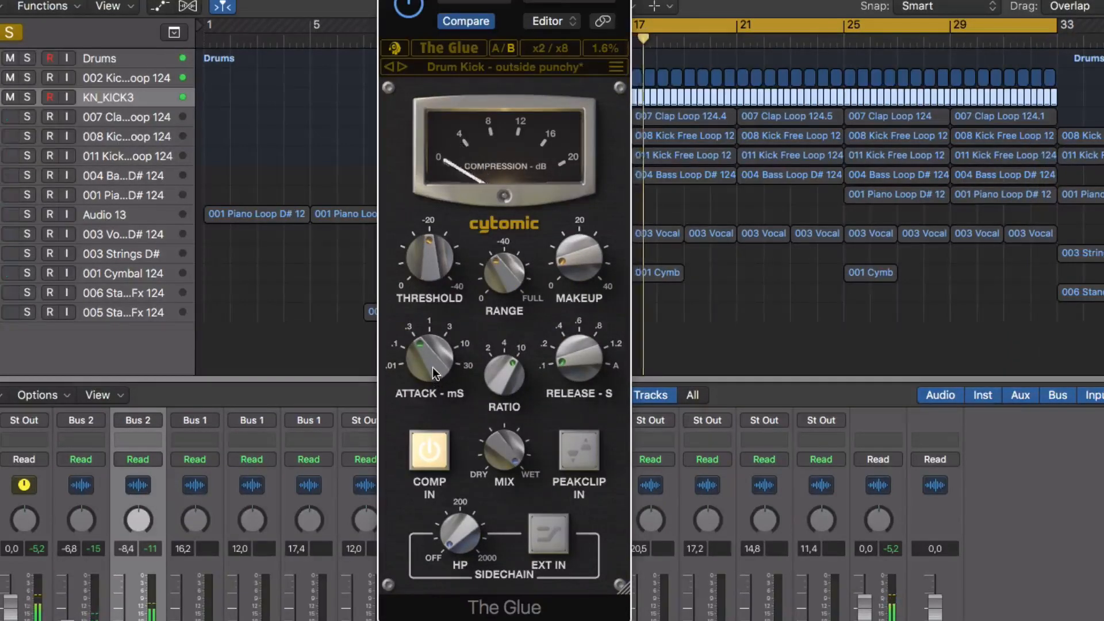
# Step: Set the compressor's attack to 1 ms and fine-tune its threshold, settling at about -20 dB
pyautogui.moveTo(433, 375); pyautogui.dragTo(430, 347)
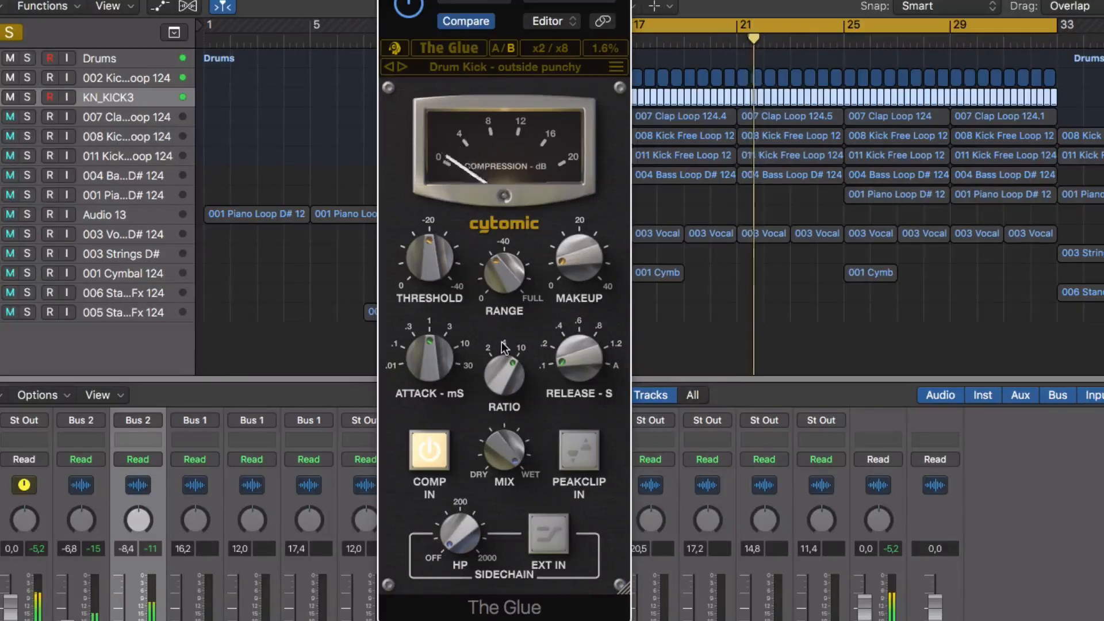
pyautogui.moveTo(426, 270)
pyautogui.mouseDown()
pyautogui.moveTo(426, 288)
pyautogui.moveTo(429, 278)
pyautogui.mouseUp()
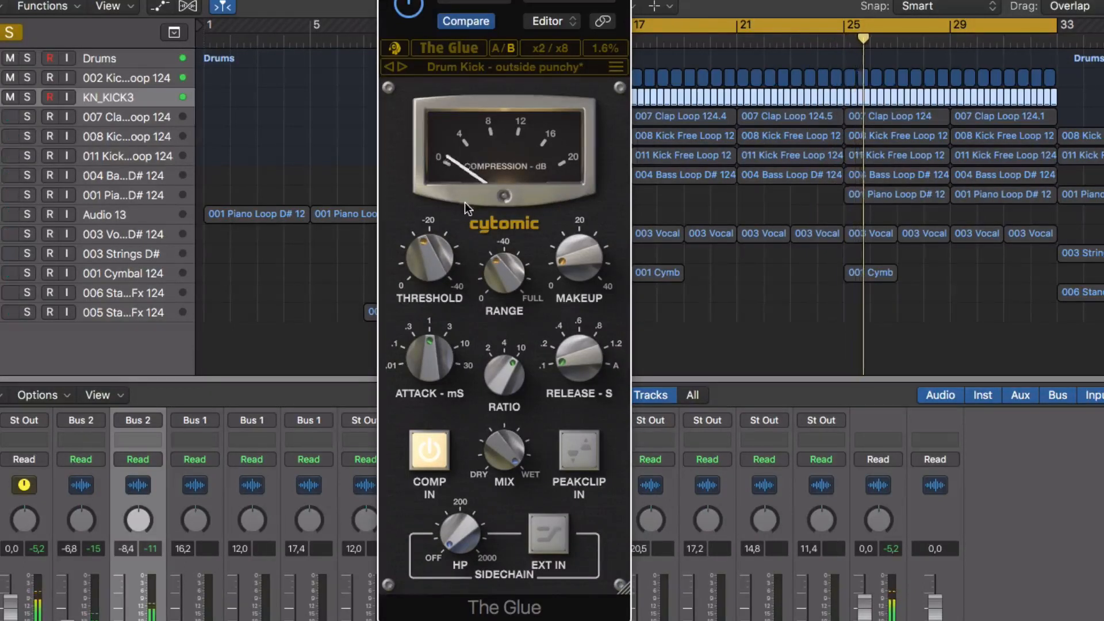
pyautogui.moveTo(430, 263); pyautogui.dragTo(429, 253)
# Step: Limit the compressor's range to about -7.3 dB and shift the threshold slightly toward 0 dB
pyautogui.moveTo(487, 286)
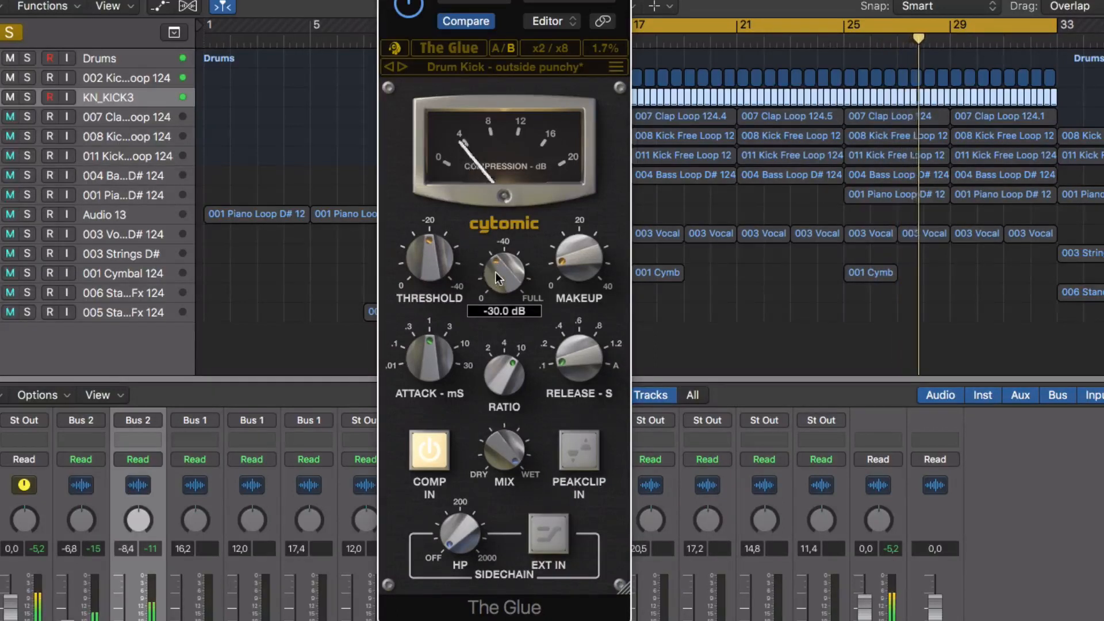
pyautogui.moveTo(496, 272)
pyautogui.mouseDown()
pyautogui.moveTo(495, 339)
pyautogui.moveTo(499, 243)
pyautogui.moveTo(497, 288)
pyautogui.mouseUp()
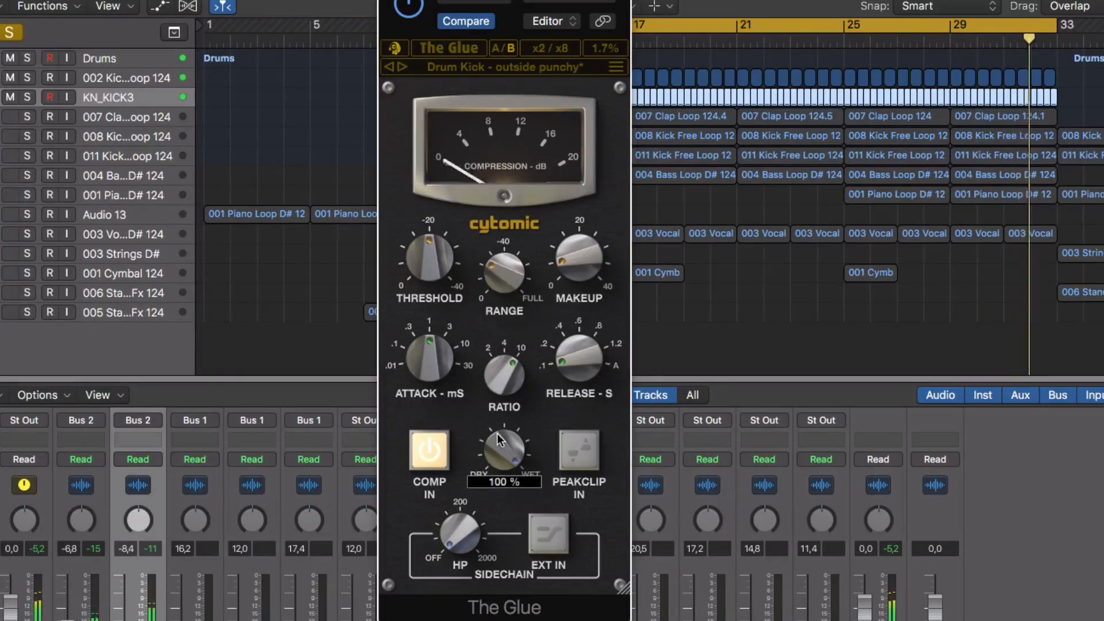
pyautogui.moveTo(505, 474)
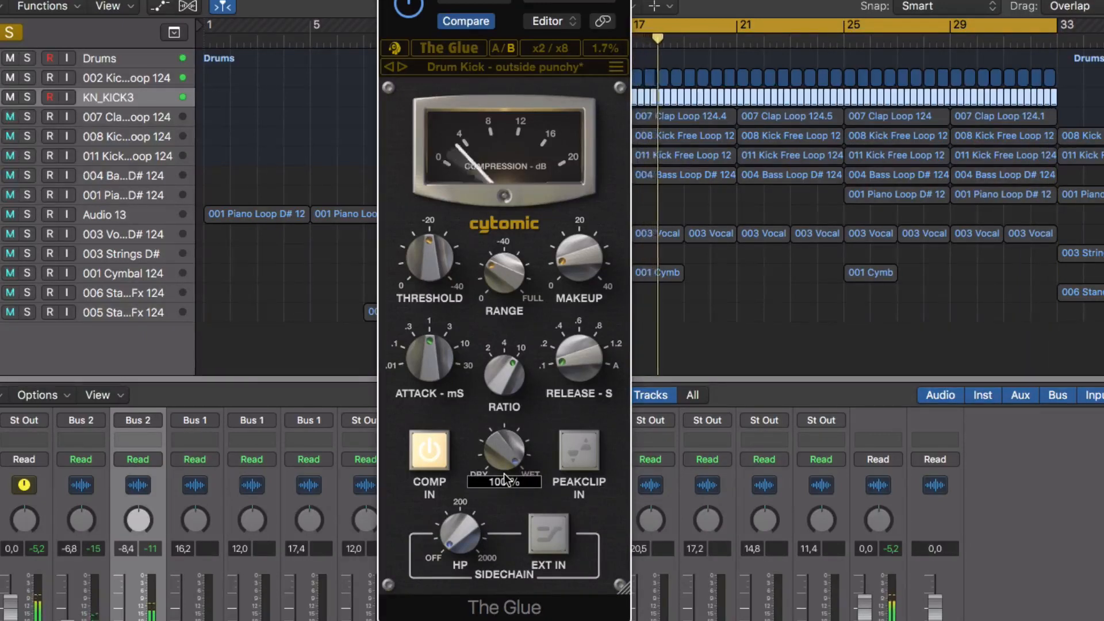
pyautogui.moveTo(513, 268)
pyautogui.moveTo(513, 268); pyautogui.dragTo(509, 297)
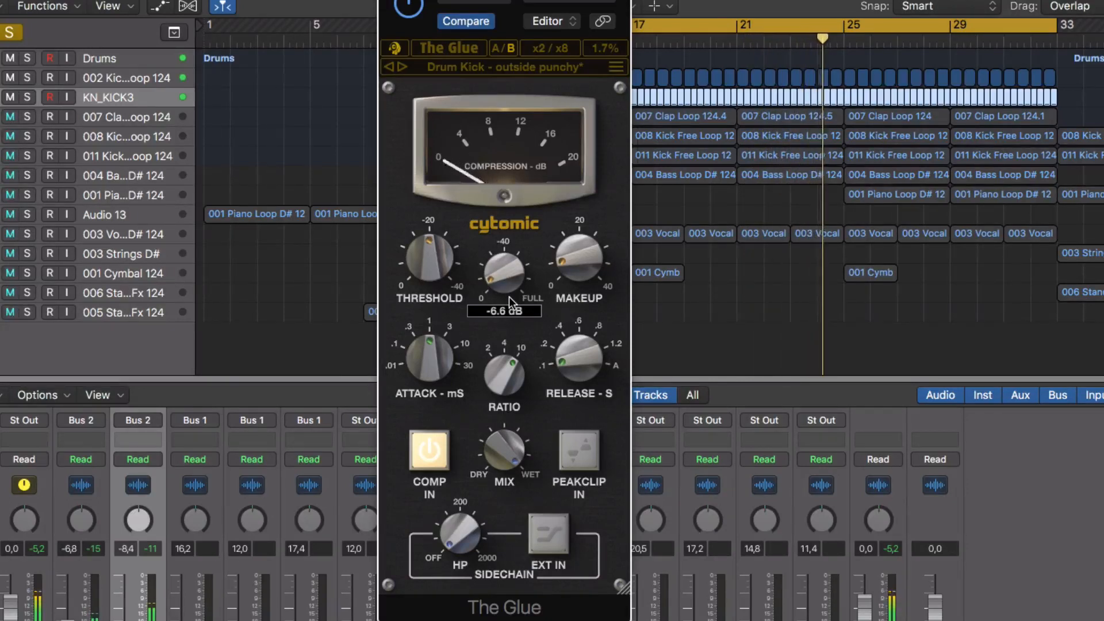
pyautogui.moveTo(509, 289); pyautogui.dragTo(509, 293)
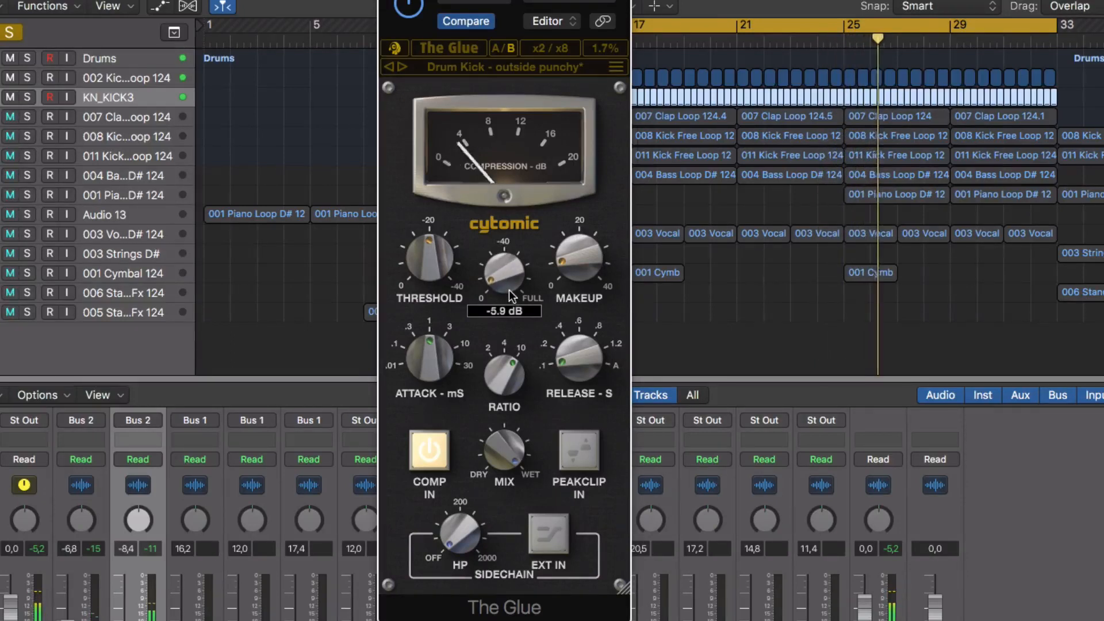
pyautogui.moveTo(423, 275); pyautogui.dragTo(422, 279)
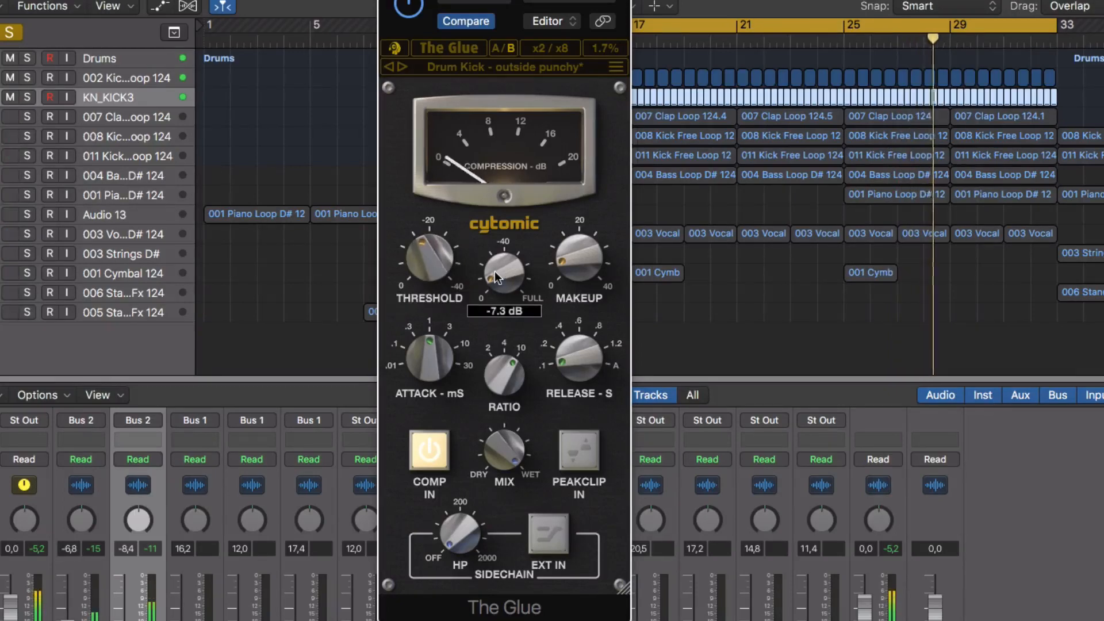
# Step: Check the adjusted compression against the default setting by ear, and move the plug-in window clear of the Kick channel's meter
pyautogui.click(509, 51)
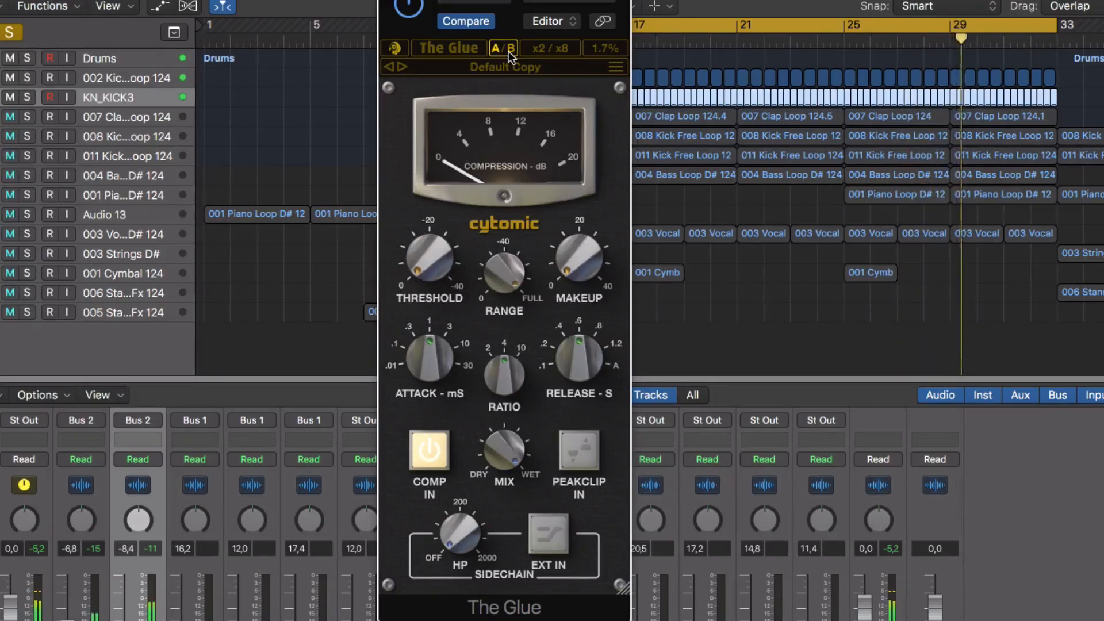
pyautogui.click(509, 52)
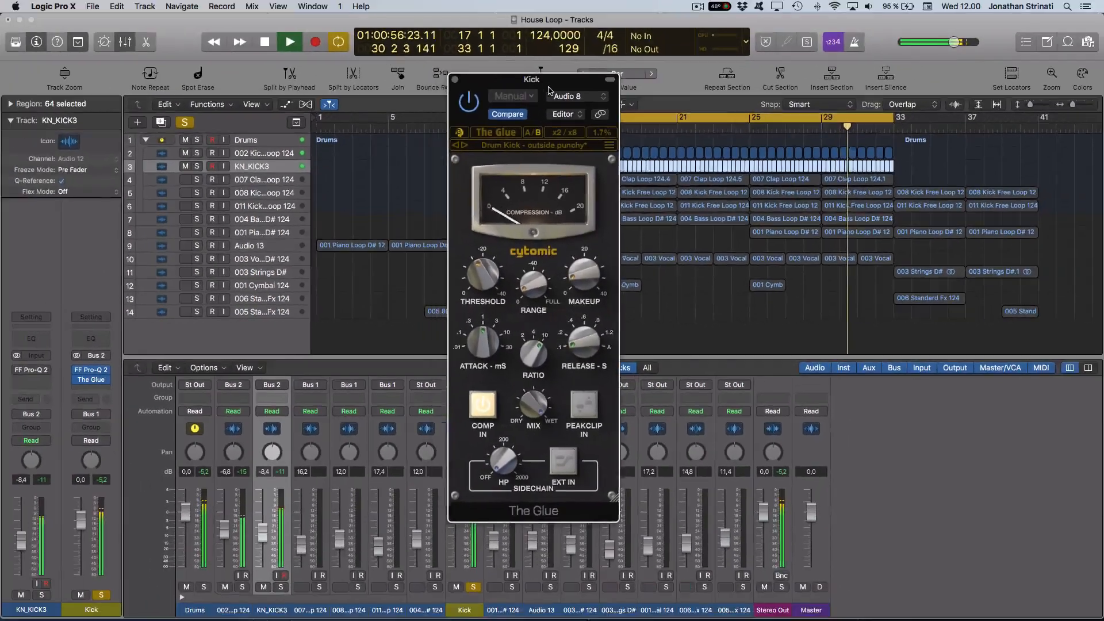
pyautogui.moveTo(515, 58); pyautogui.dragTo(674, 56)
# Step: Compare the Kick bus peak levels of the default and punchy settings, resetting the peak reading for each one
pyautogui.click(660, 132)
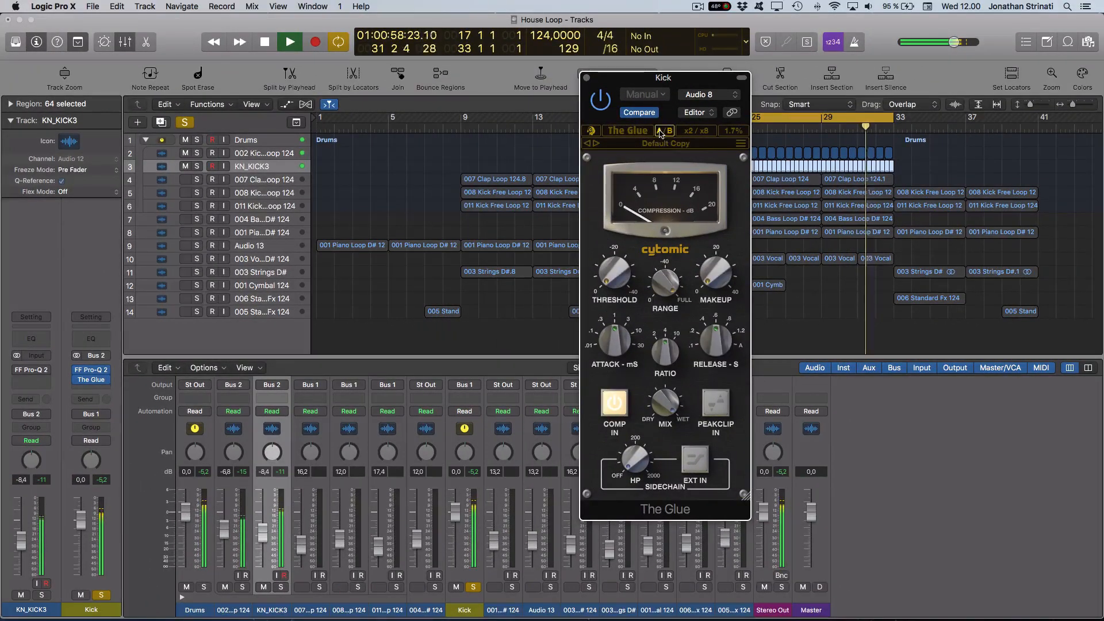
pyautogui.click(474, 473)
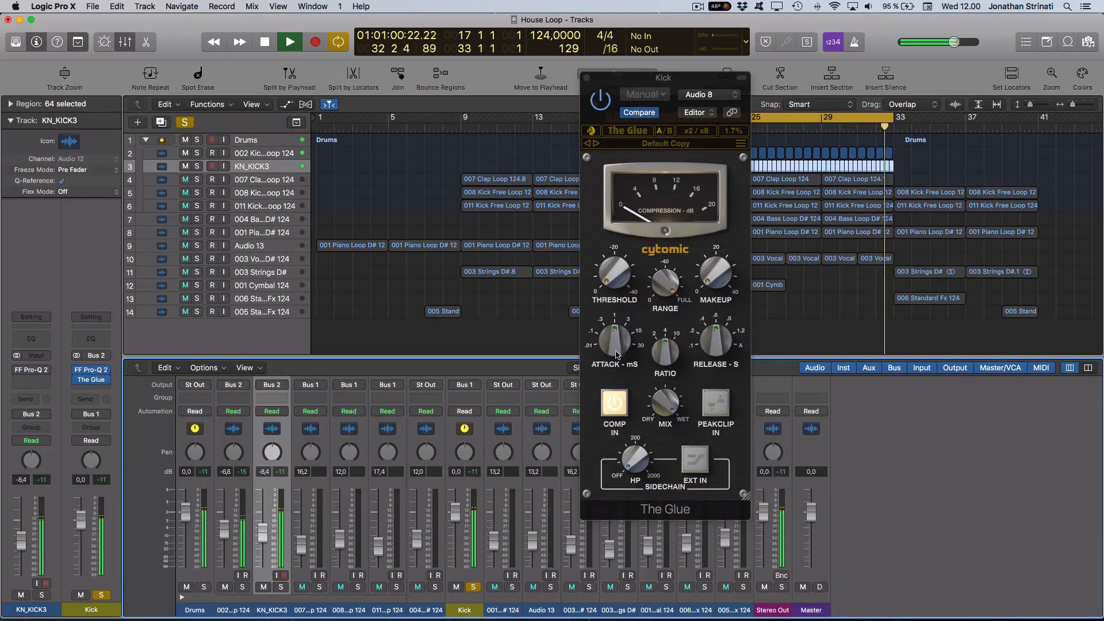
pyautogui.click(669, 132)
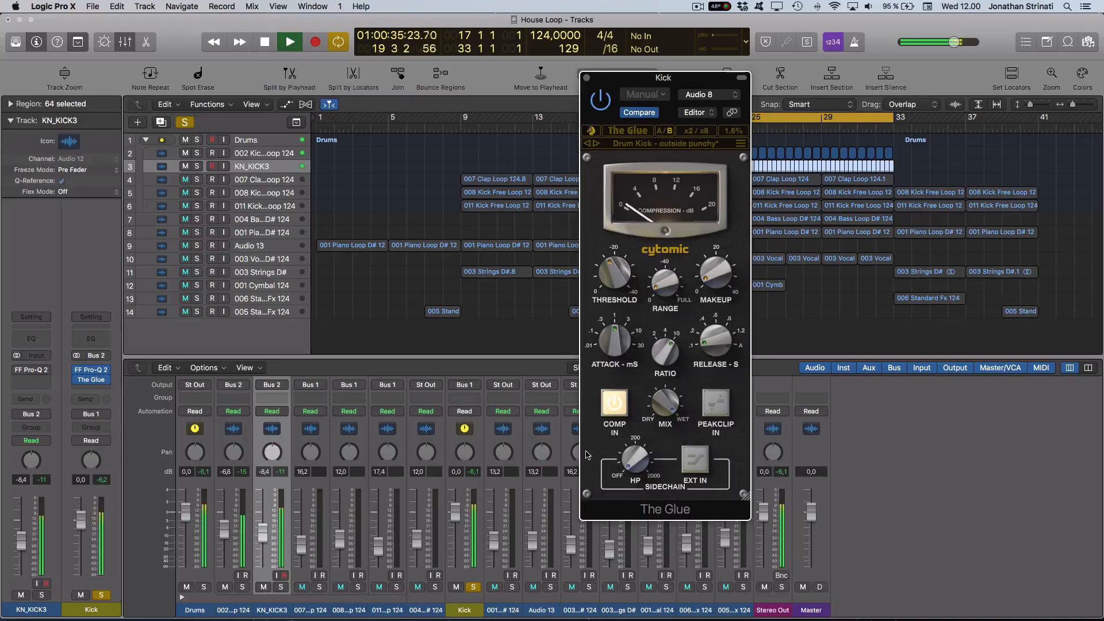
pyautogui.click(476, 475)
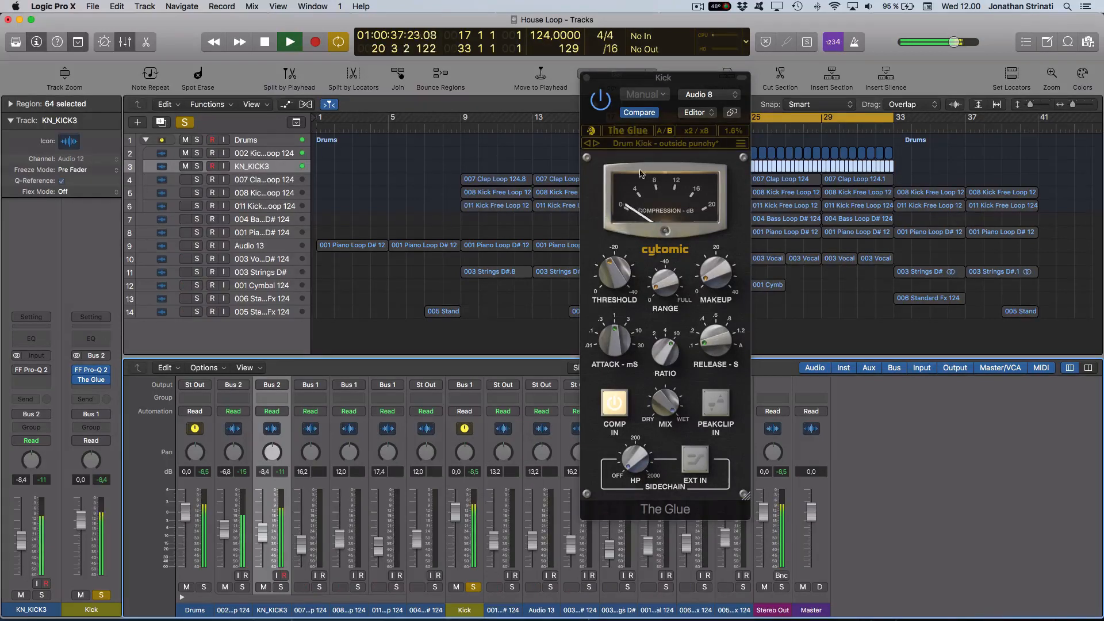
pyautogui.click(661, 132)
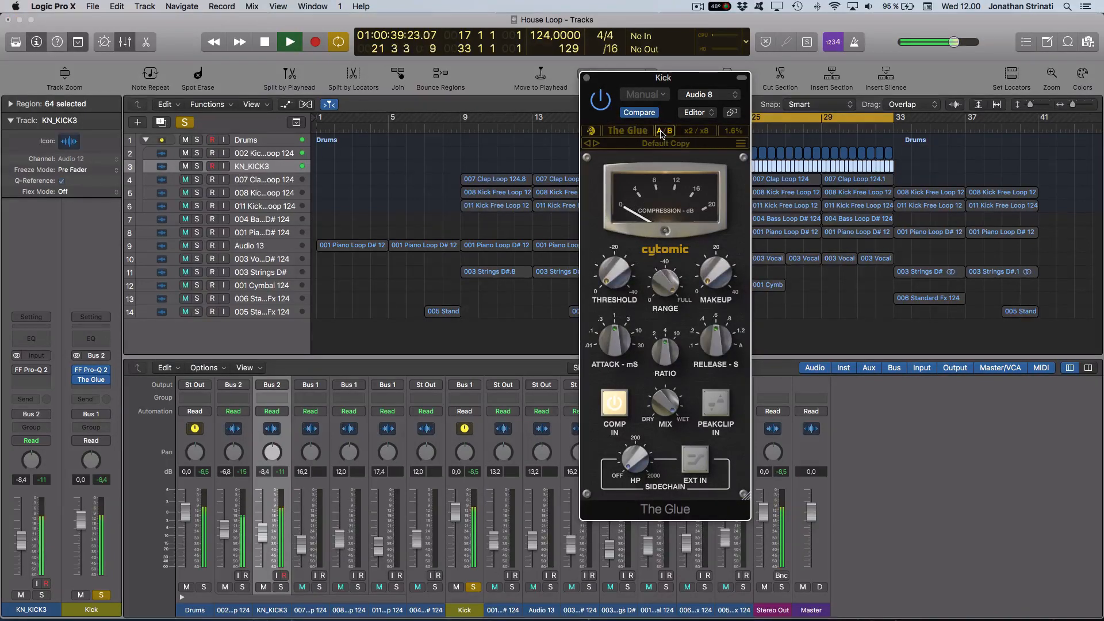
# Step: Return the Kick compressor to the punchy setting and play the loop with the Drums group soloed instead of the Kick bus
pyautogui.click(662, 132)
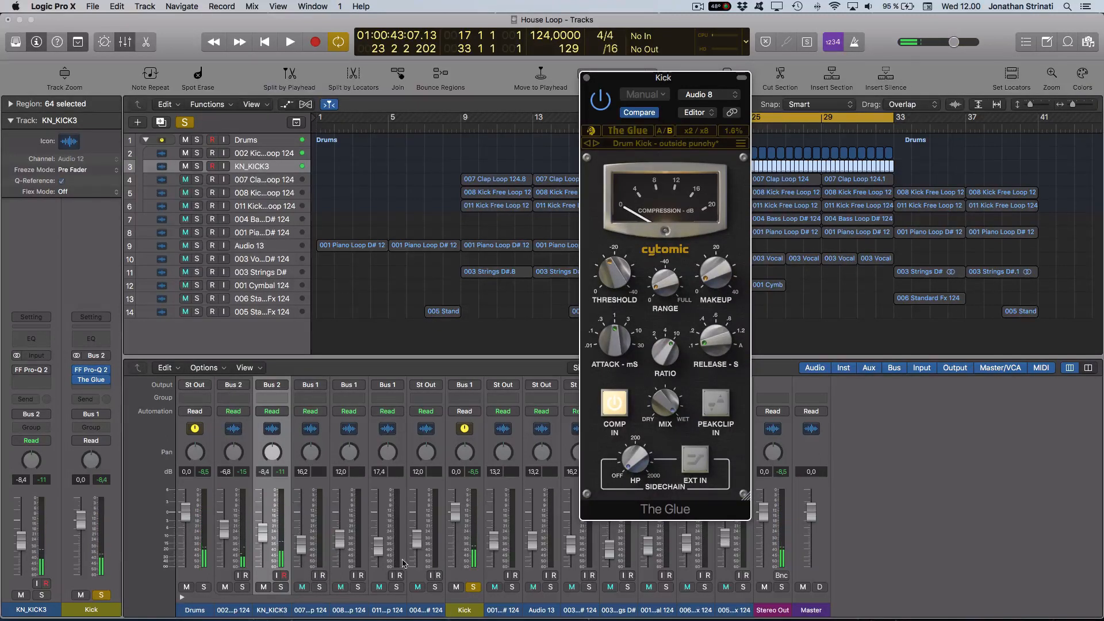
pyautogui.click(206, 588)
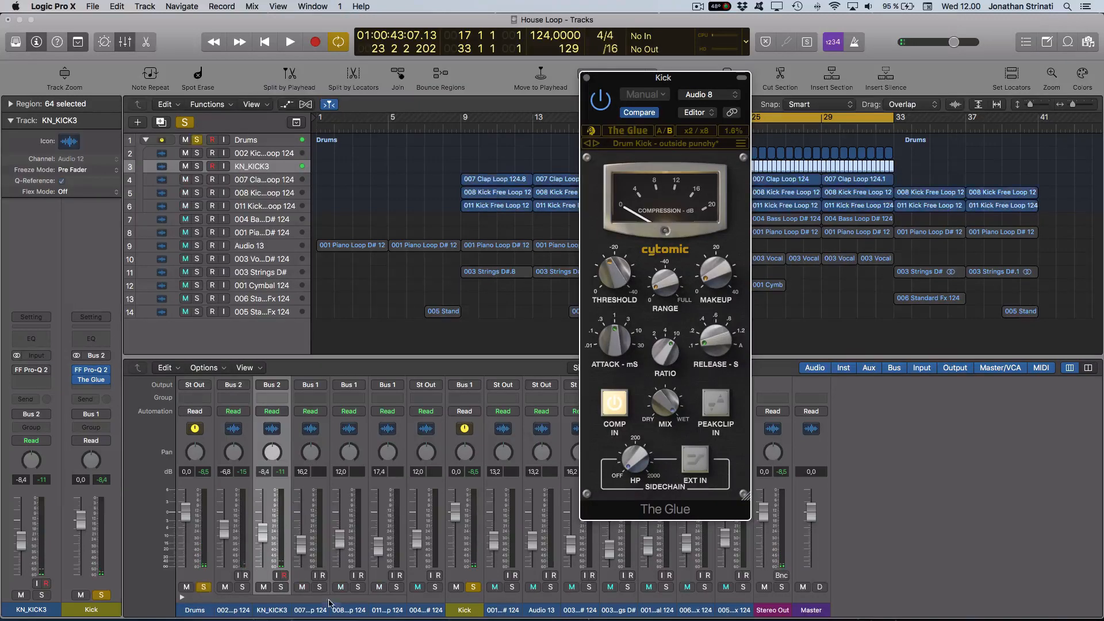
pyautogui.click(474, 587)
pyautogui.press('space')
pyautogui.scroll(5, 274, 521)
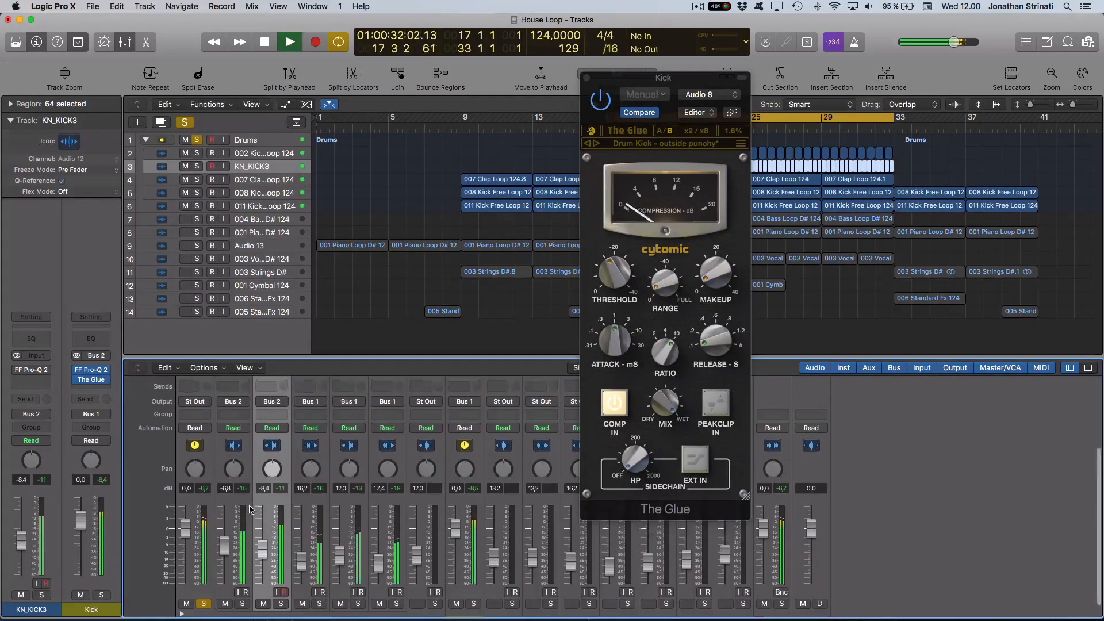
# Step: Open The Glue on the Drums bus beside the Kick's and lower its threshold to about -13.3 dB
pyautogui.click(195, 465)
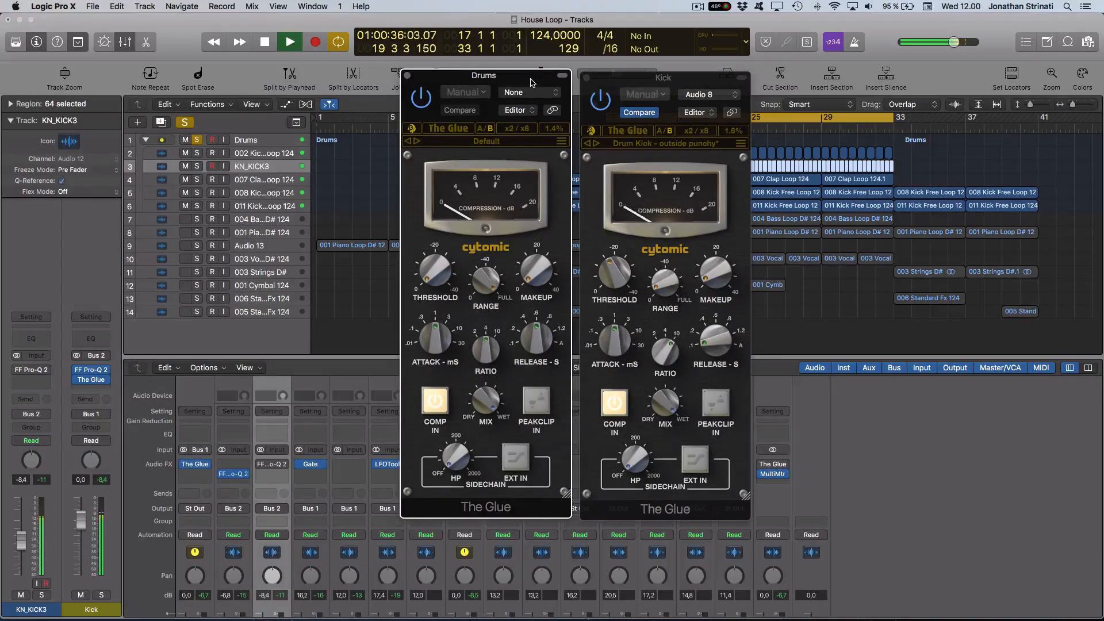
pyautogui.moveTo(531, 79); pyautogui.dragTo(531, 79)
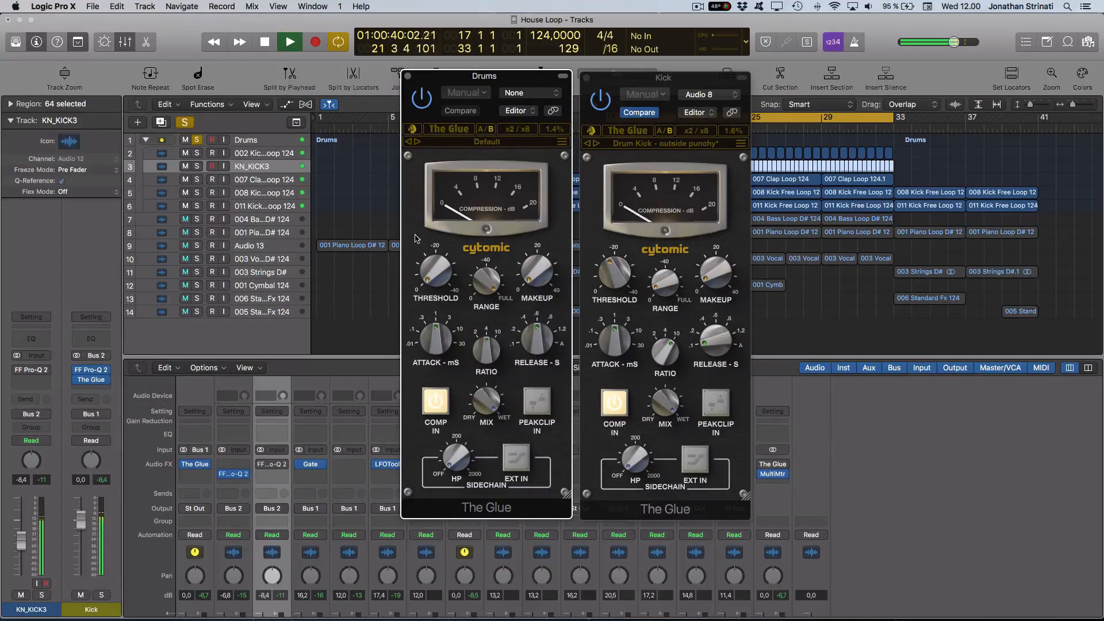
pyautogui.moveTo(430, 269); pyautogui.dragTo(432, 254)
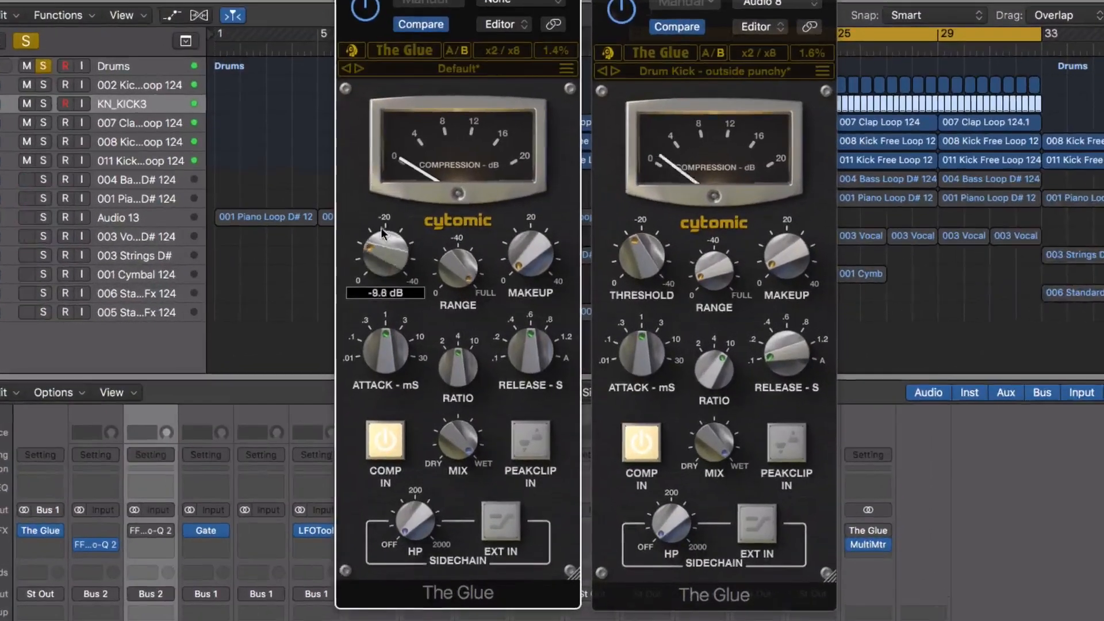
pyautogui.moveTo(380, 228); pyautogui.dragTo(381, 216)
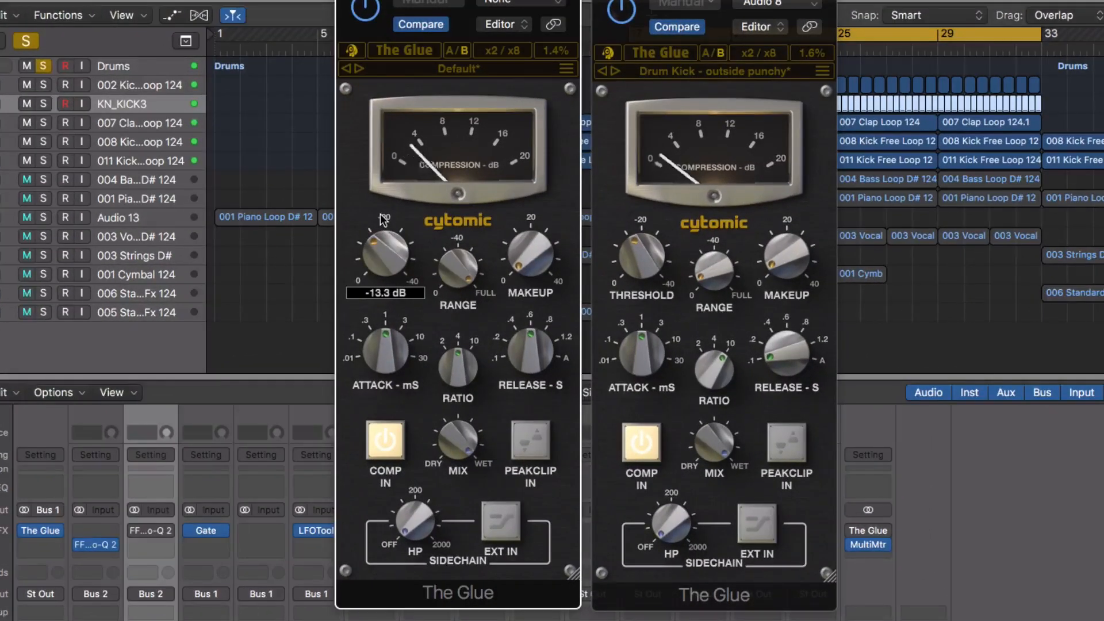
pyautogui.click(712, 273)
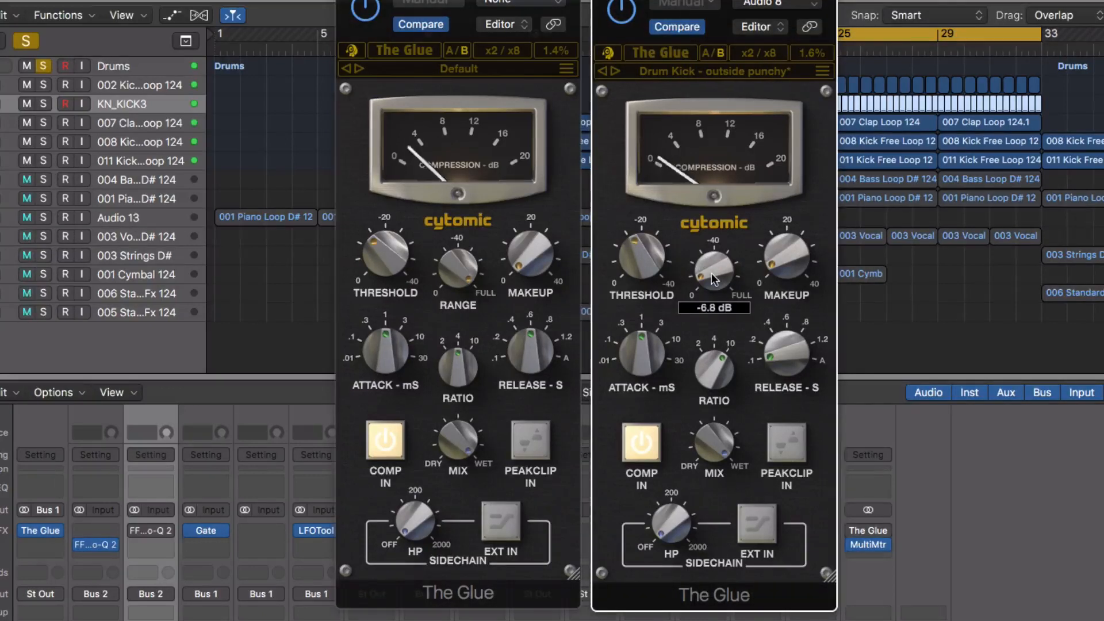
pyautogui.click(384, 267)
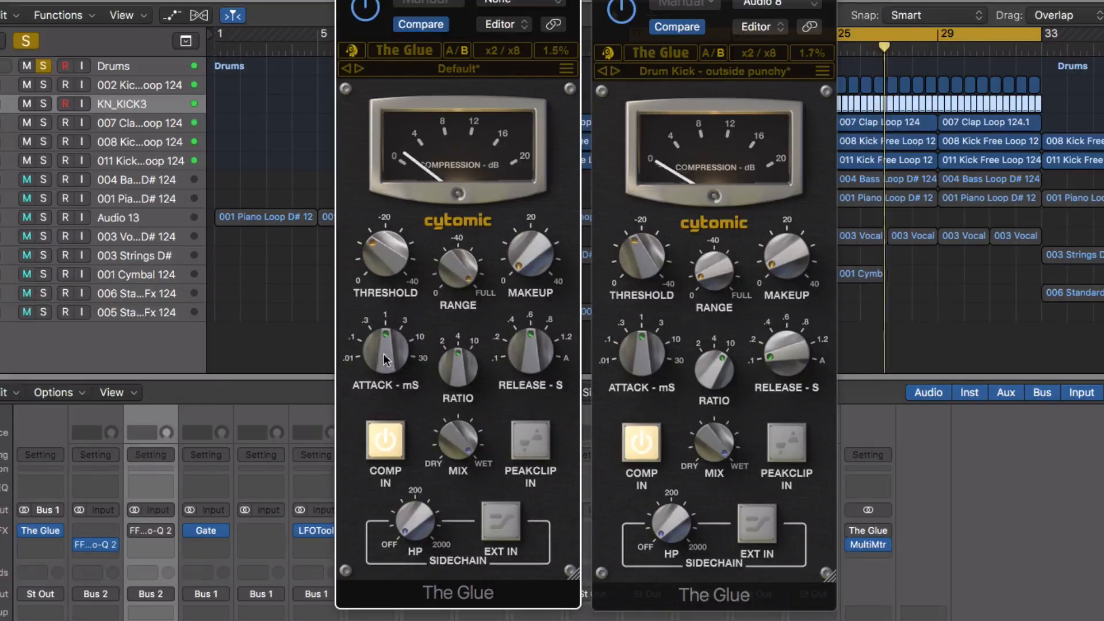
# Step: Set the Drums compressor's attack to 3 ms and release to 0.2 s, and compare it with the default copy
pyautogui.moveTo(384, 359); pyautogui.dragTo(384, 345)
pyautogui.moveTo(535, 360); pyautogui.dragTo(530, 395)
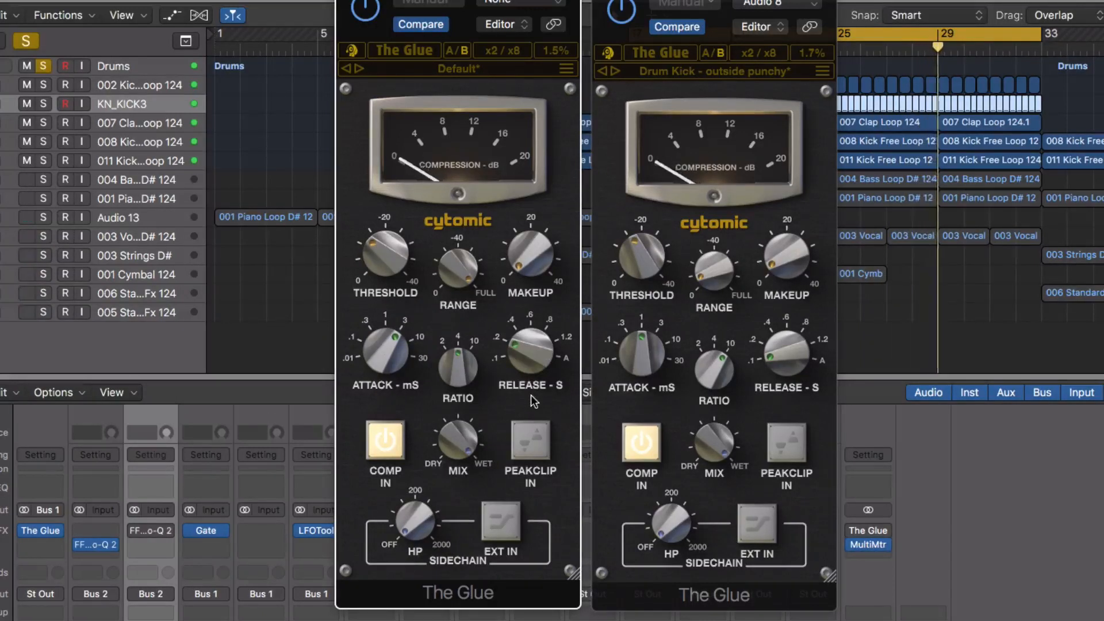
pyautogui.click(458, 50)
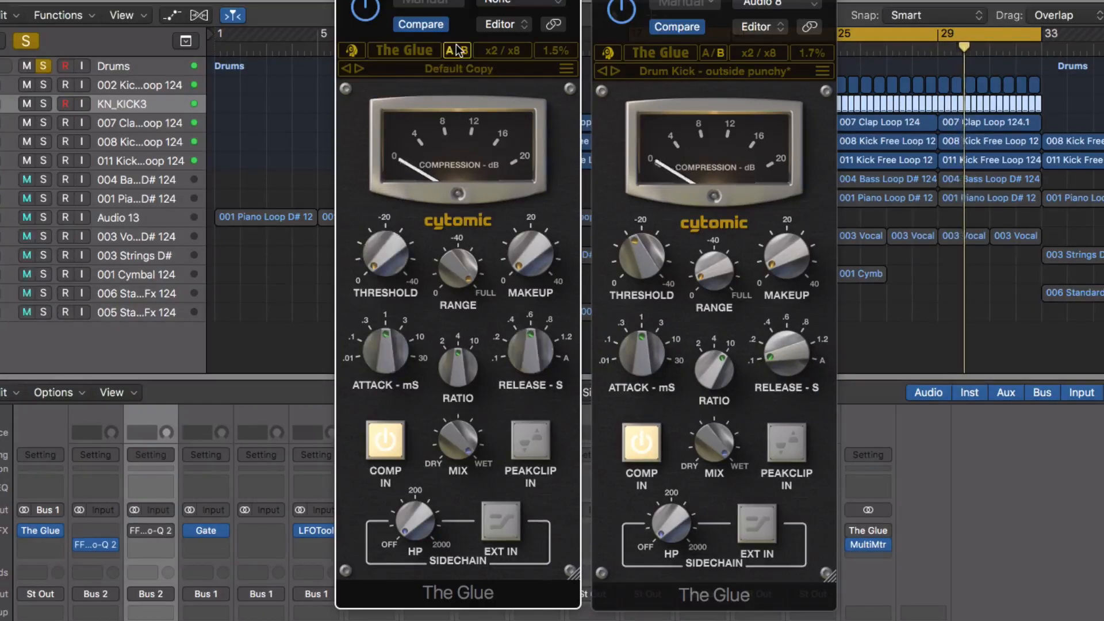
pyautogui.click(457, 50)
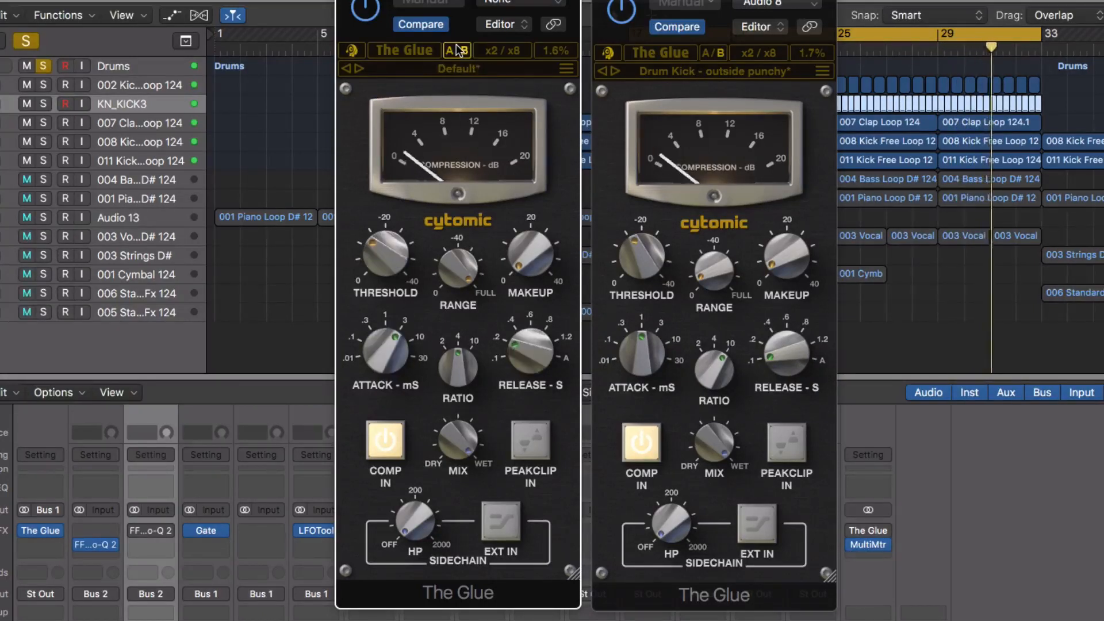
# Step: Lower the Drums compressor's threshold a little further and check the sound against the default copy
pyautogui.moveTo(384, 254)
pyautogui.mouseDown()
pyautogui.moveTo(384, 268)
pyautogui.moveTo(381, 246)
pyautogui.mouseUp()
pyautogui.click(455, 51)
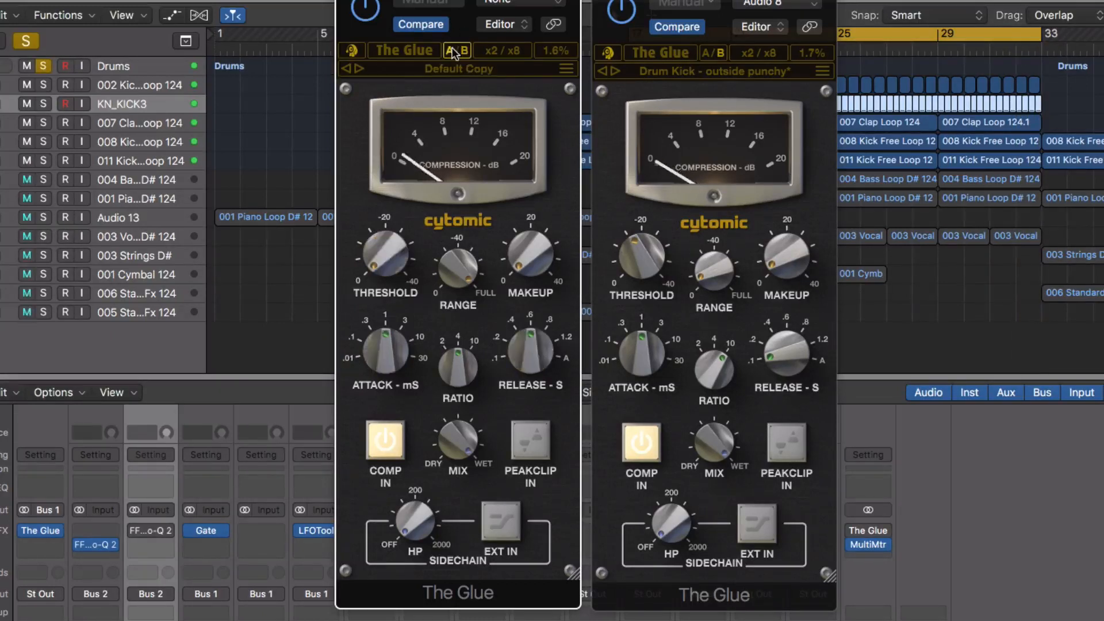
pyautogui.click(454, 53)
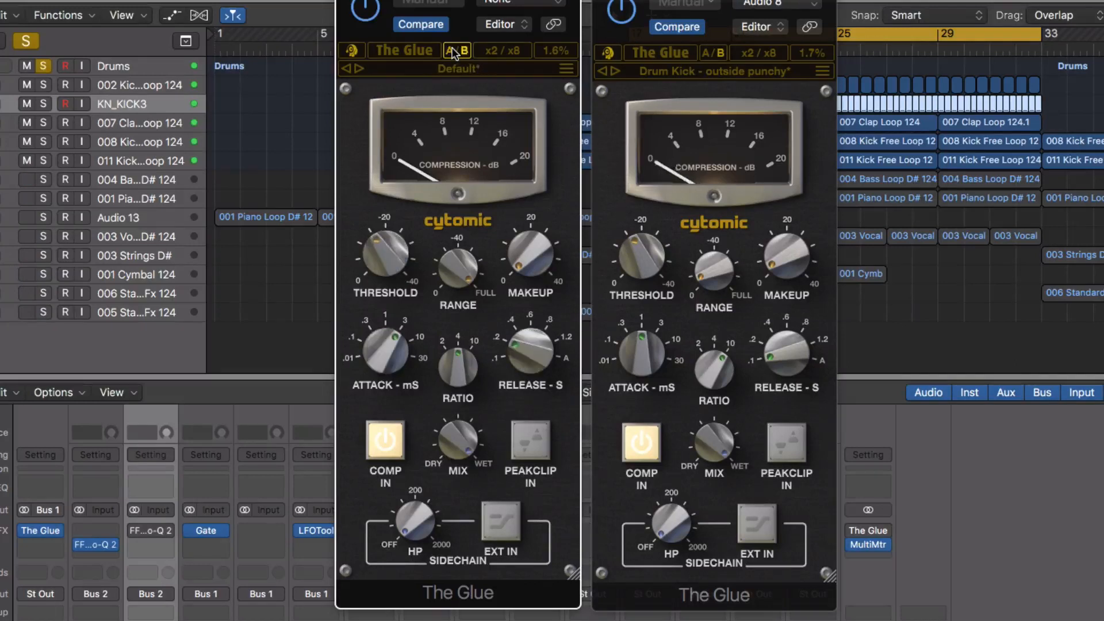
# Step: Add slight makeup gain and a 10 ms attack on the Drums compressor, and compare it with the default copy
pyautogui.moveTo(530, 253); pyautogui.dragTo(530, 240)
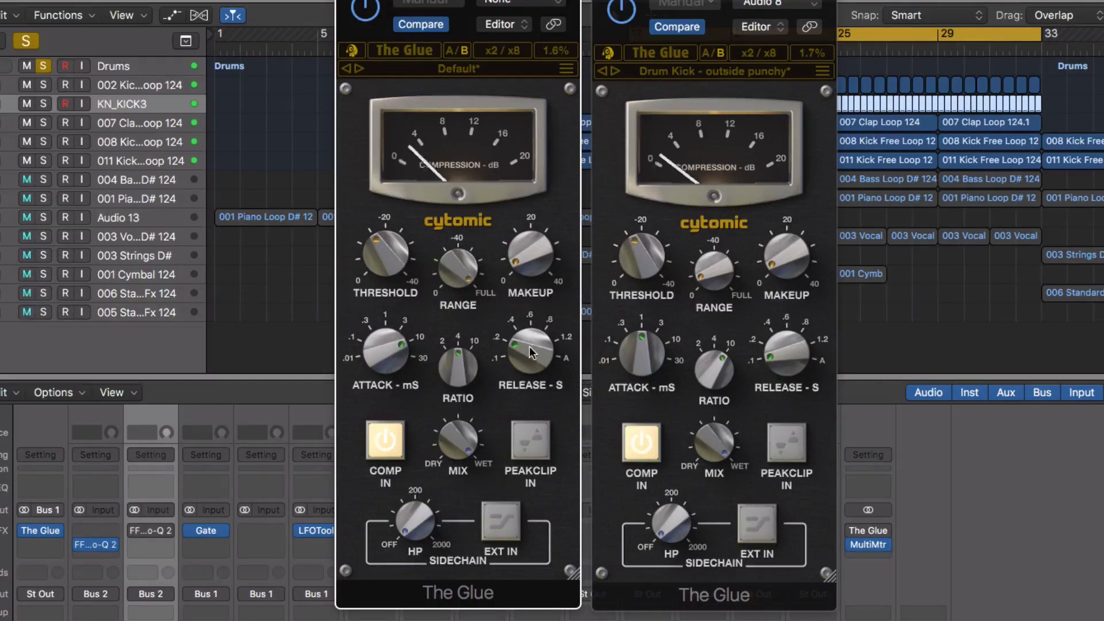
pyautogui.click(458, 53)
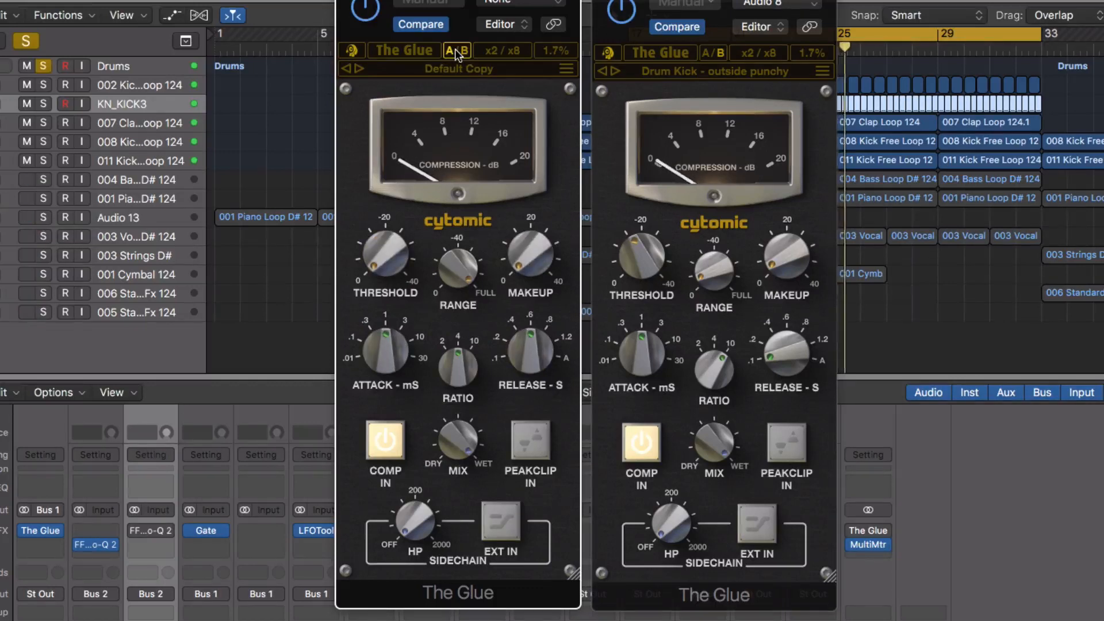
pyautogui.click(457, 52)
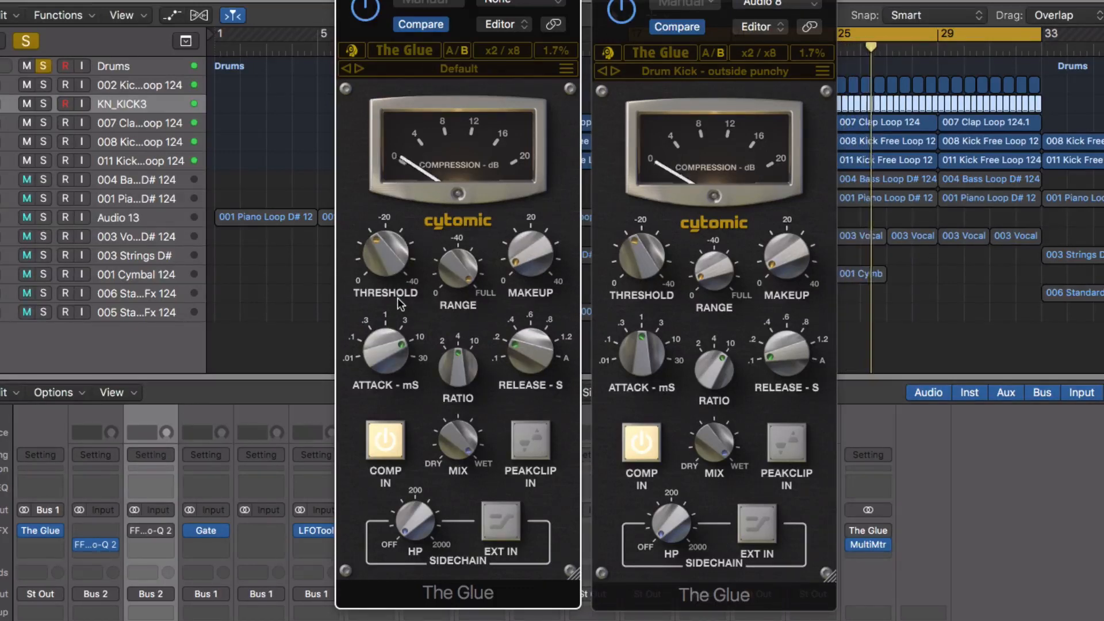
# Step: Reduce the Drums compressor's range and set its threshold to about -13.7 dB, comparing the result with the default copy
pyautogui.moveTo(383, 257)
pyautogui.moveTo(457, 269); pyautogui.dragTo(451, 312)
pyautogui.moveTo(380, 243); pyautogui.dragTo(379, 251)
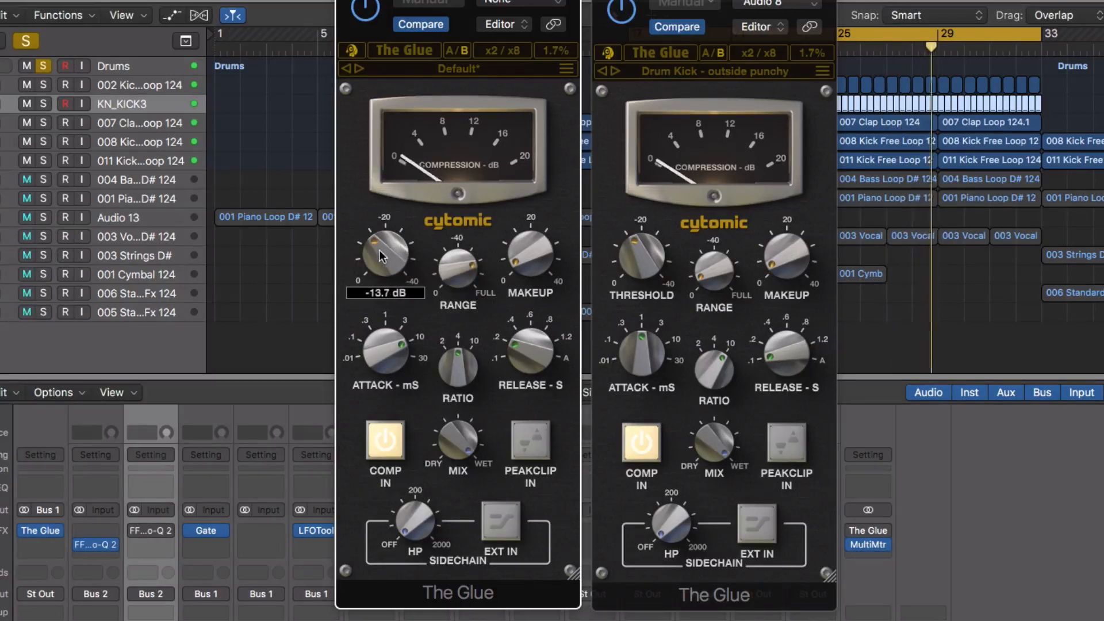
pyautogui.click(448, 49)
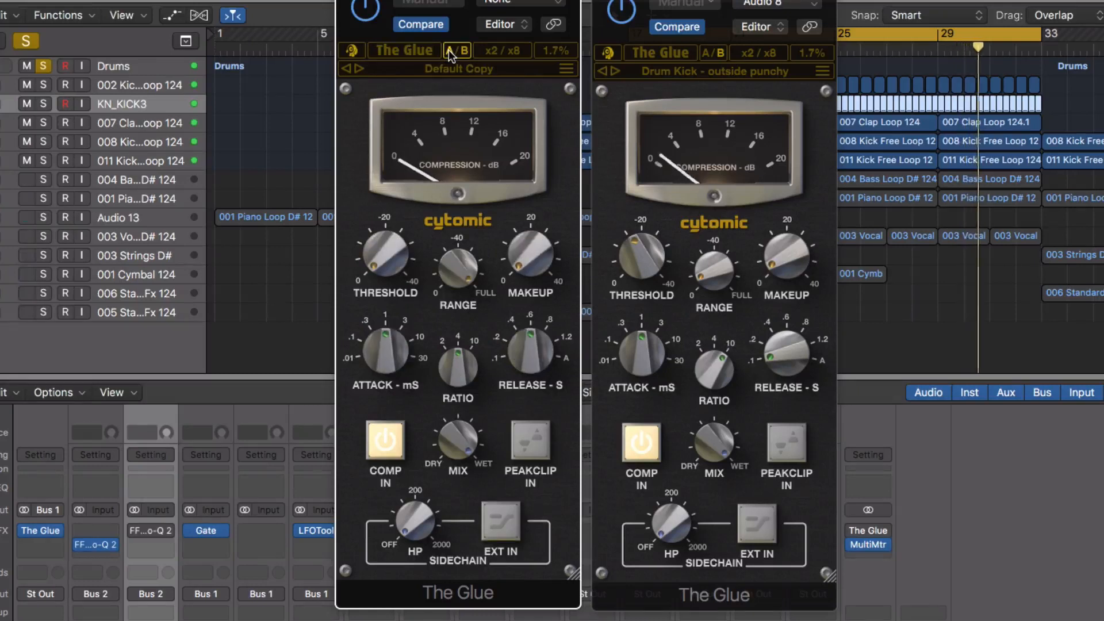
pyautogui.click(449, 50)
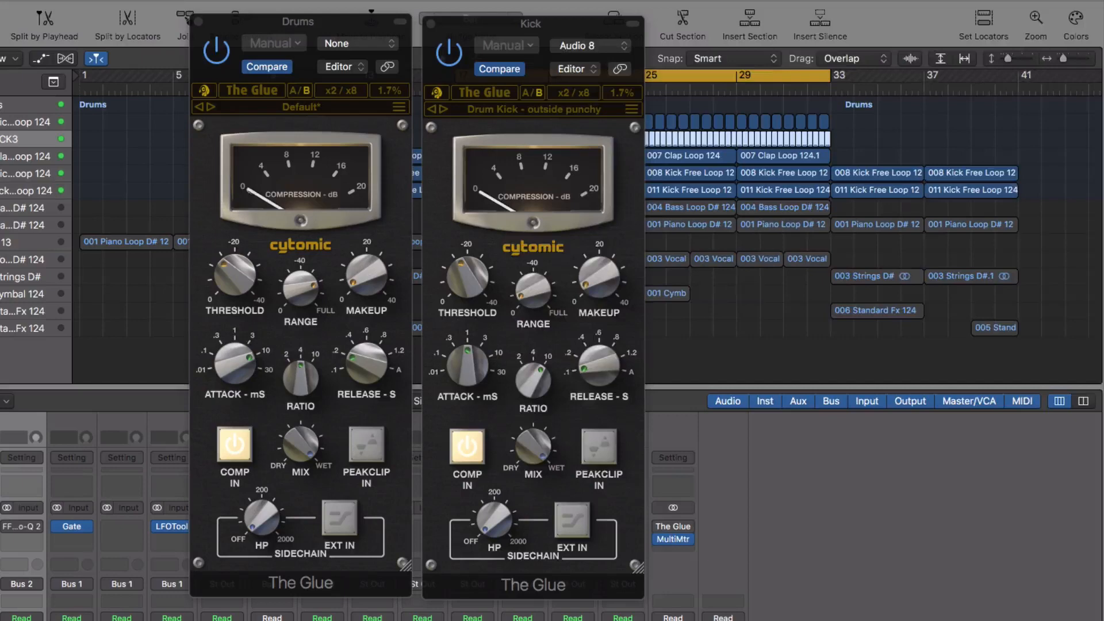
# Step: Check the output spectrum in MultiMeter and set the Drums compressor's sidechain high-pass filter to about 88 Hz
pyautogui.click(673, 539)
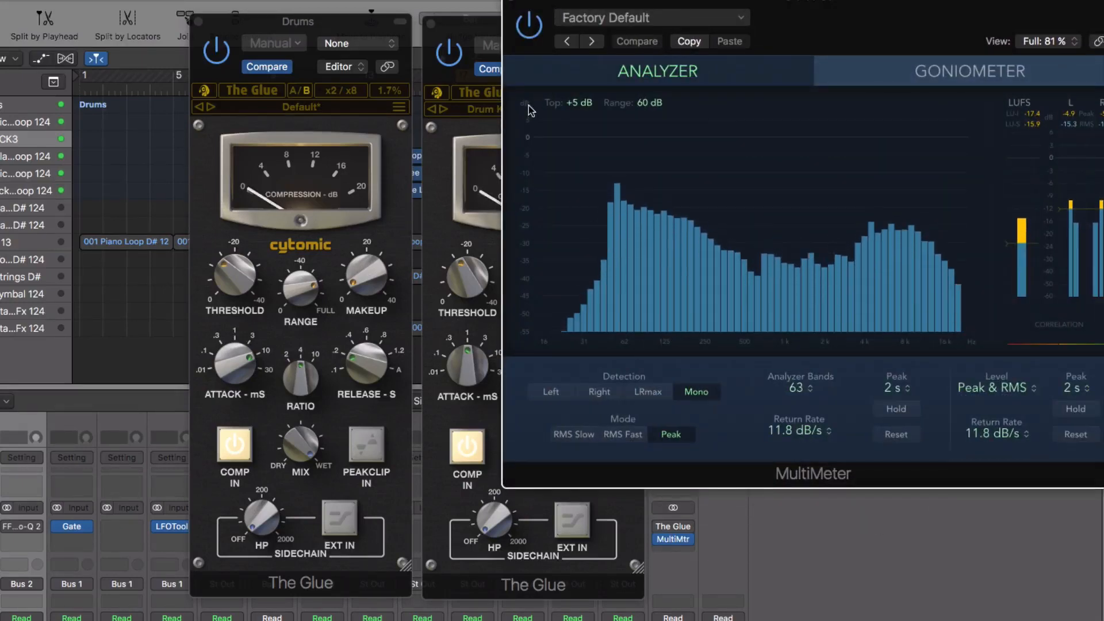
pyautogui.click(512, 3)
pyautogui.moveTo(304, 285)
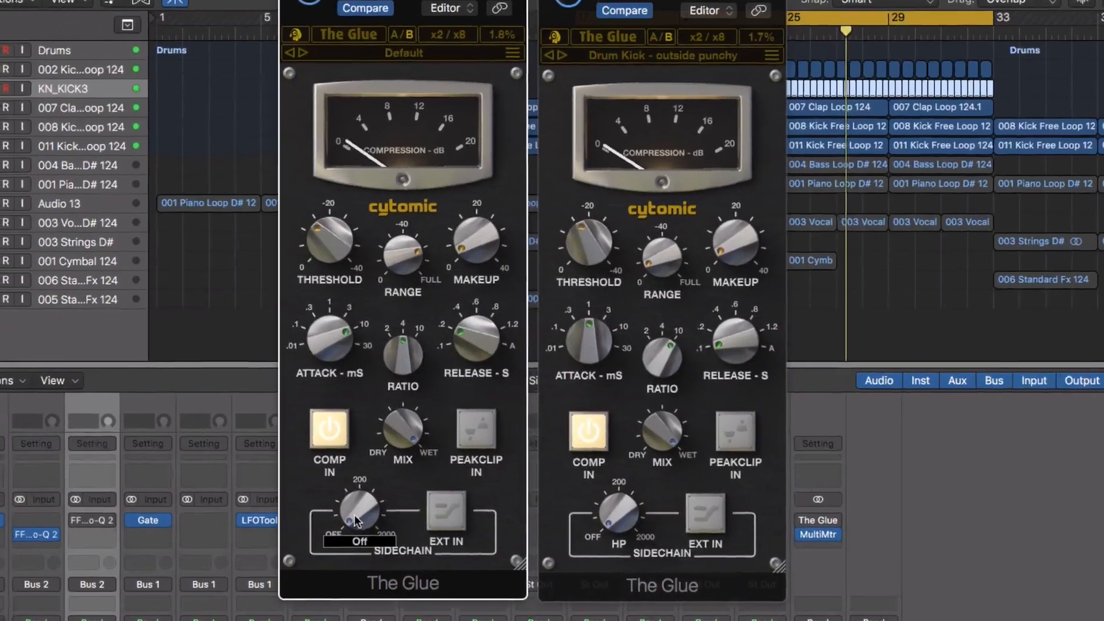
pyautogui.moveTo(258, 512)
pyautogui.moveTo(378, 503)
pyautogui.mouseDown()
pyautogui.moveTo(371, 521)
pyautogui.moveTo(368, 471)
pyautogui.moveTo(373, 508)
pyautogui.mouseUp()
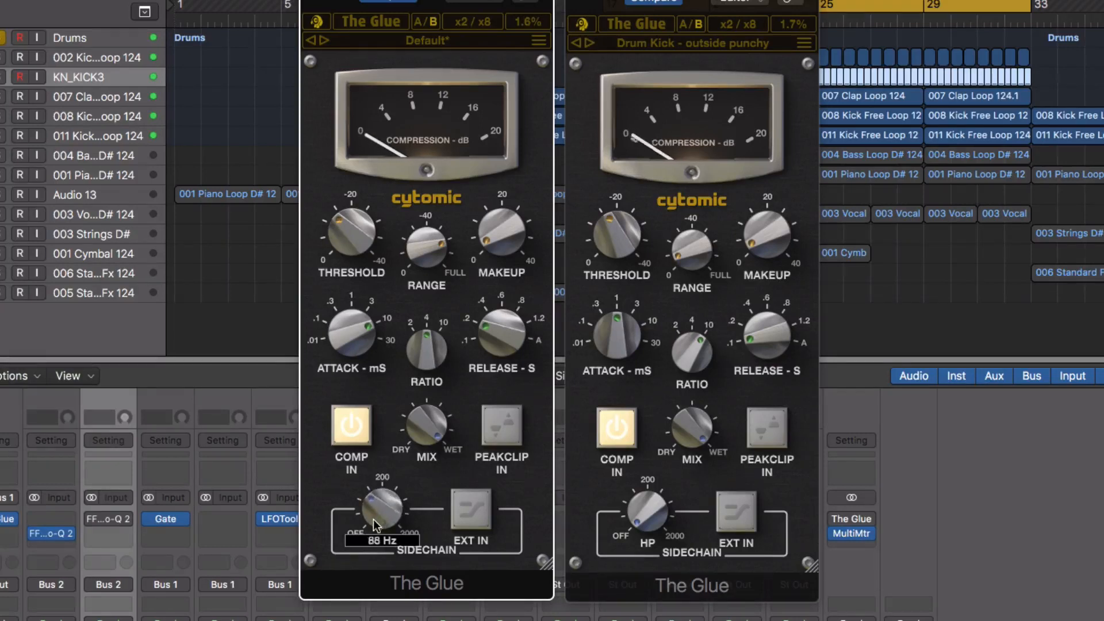
pyautogui.moveTo(372, 506); pyautogui.dragTo(378, 526)
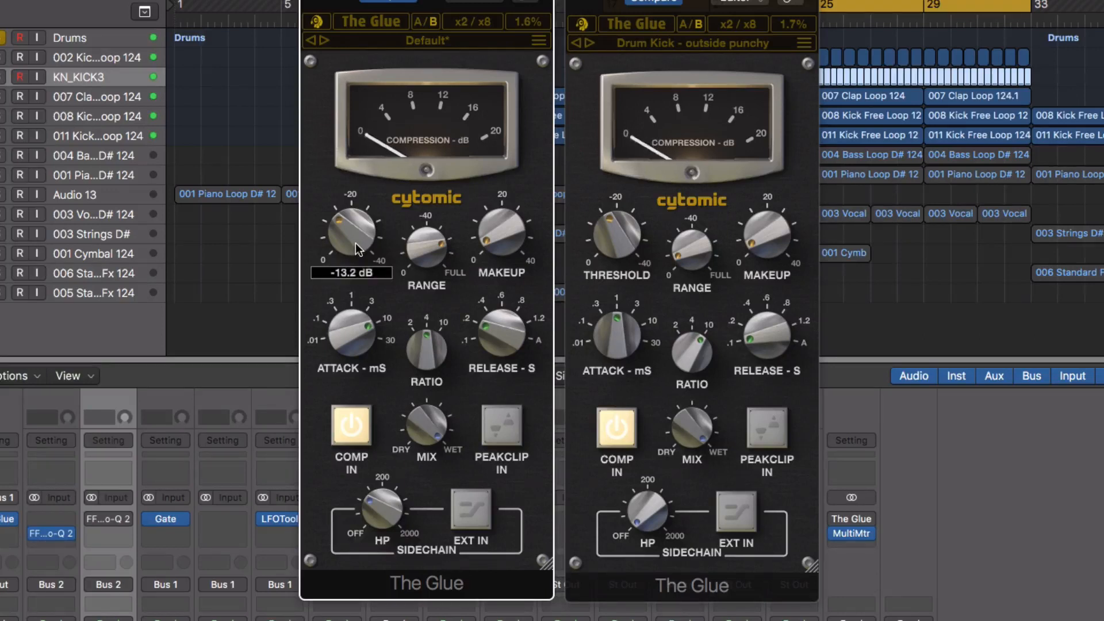
# Step: Lower the Drums compressor's threshold to about -17.5 dB and trim its range slightly, comparing the result with the default copy
pyautogui.moveTo(357, 249); pyautogui.dragTo(356, 226)
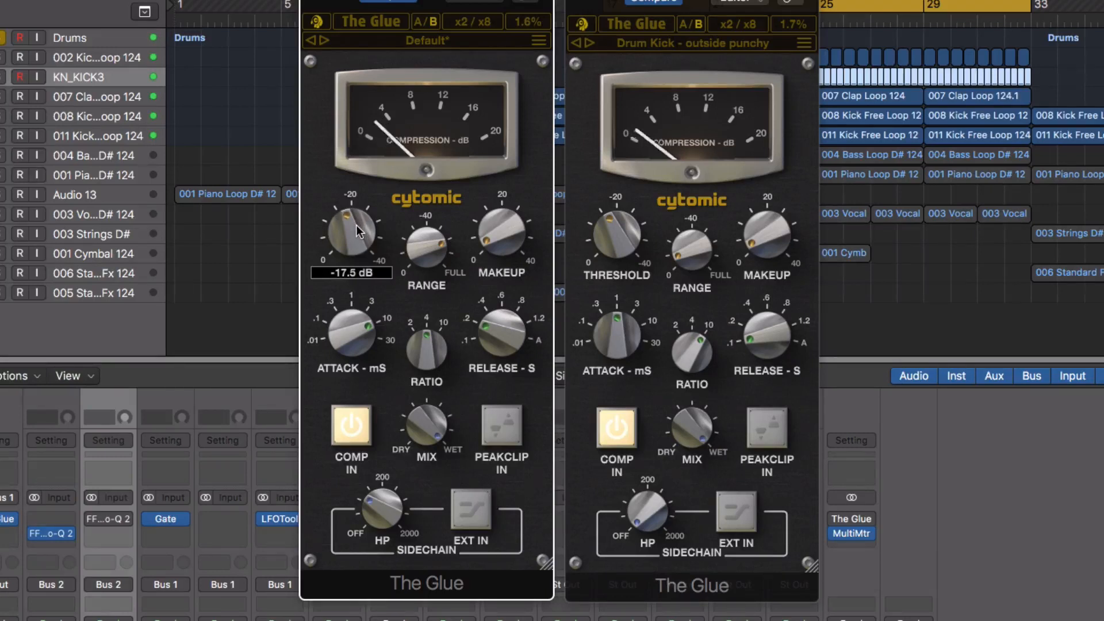
pyautogui.moveTo(420, 251); pyautogui.dragTo(423, 259)
pyautogui.click(419, 24)
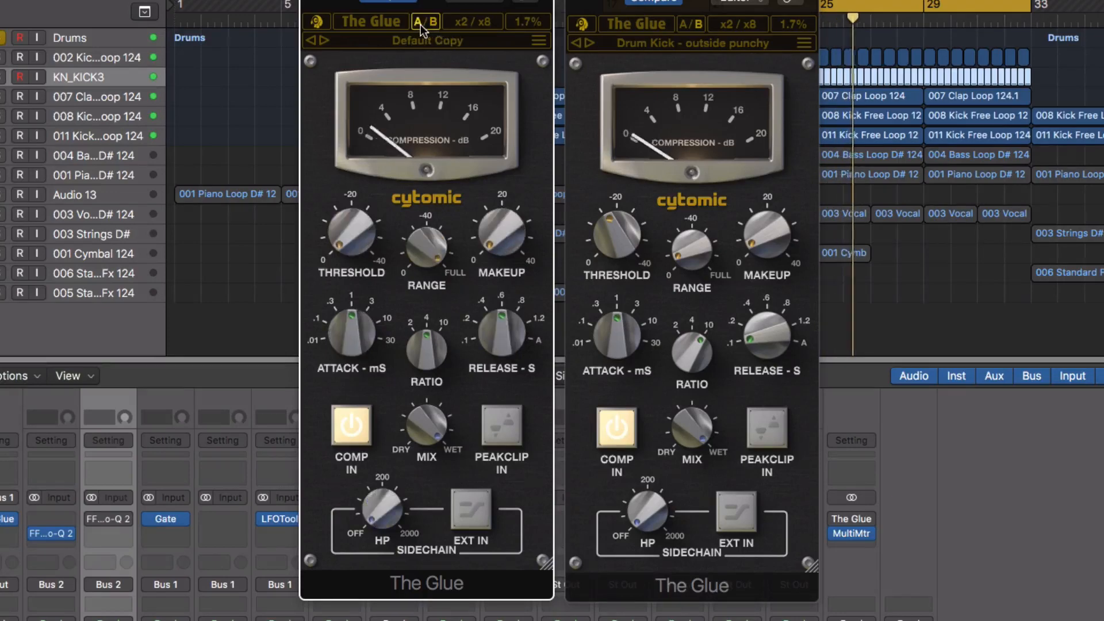
pyautogui.click(420, 24)
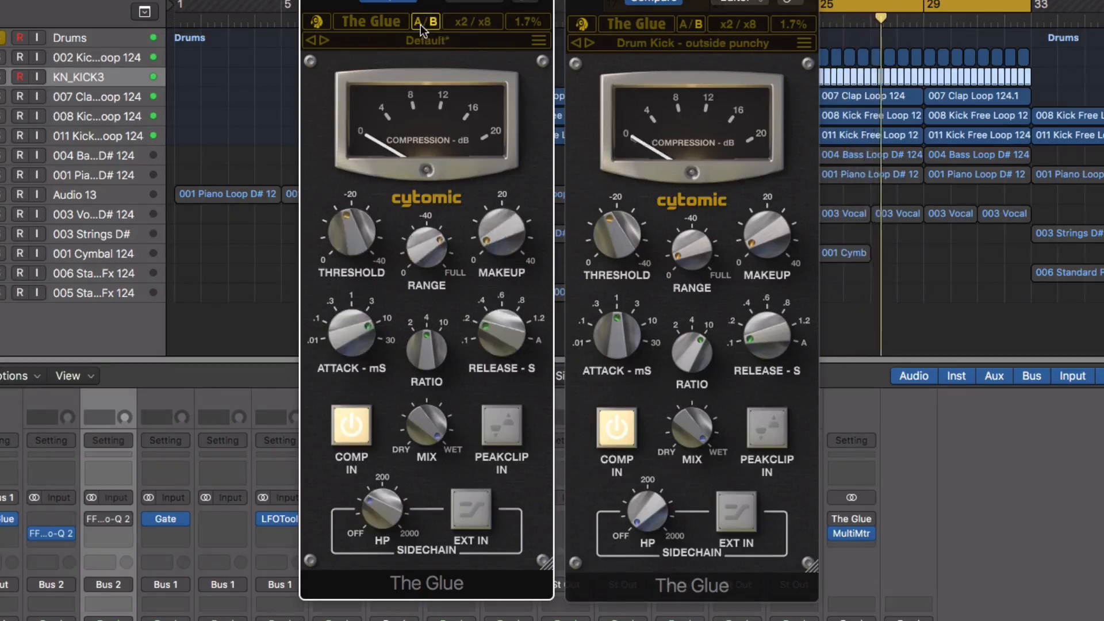
pyautogui.moveTo(416, 255); pyautogui.dragTo(415, 266)
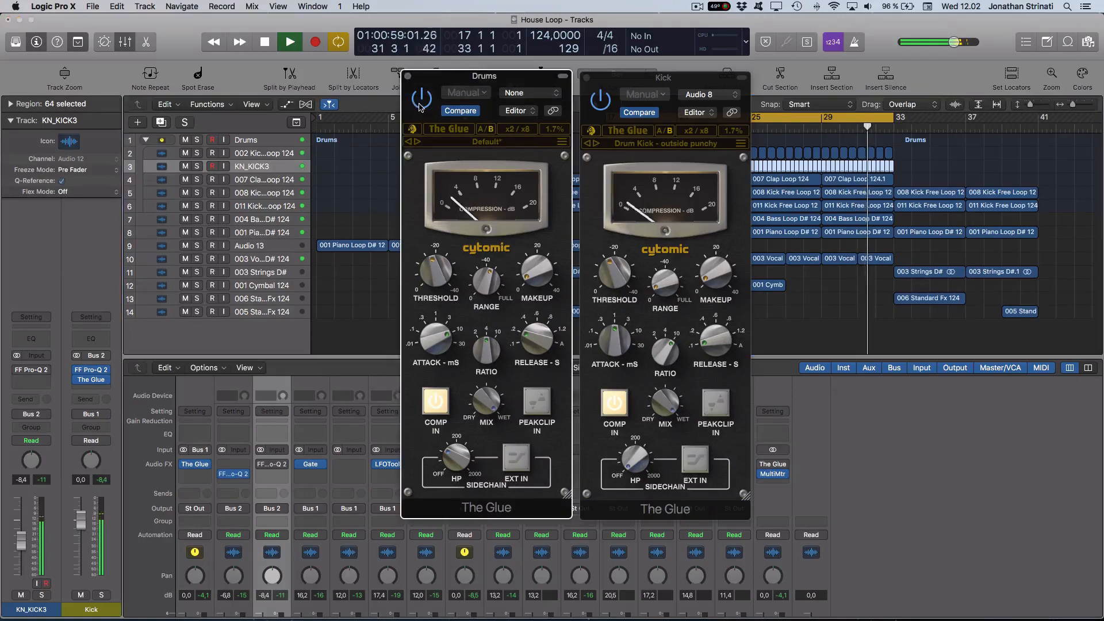
# Step: Compare the full mix with the Drums and Kick compressors bypassed and active
pyautogui.click(600, 109)
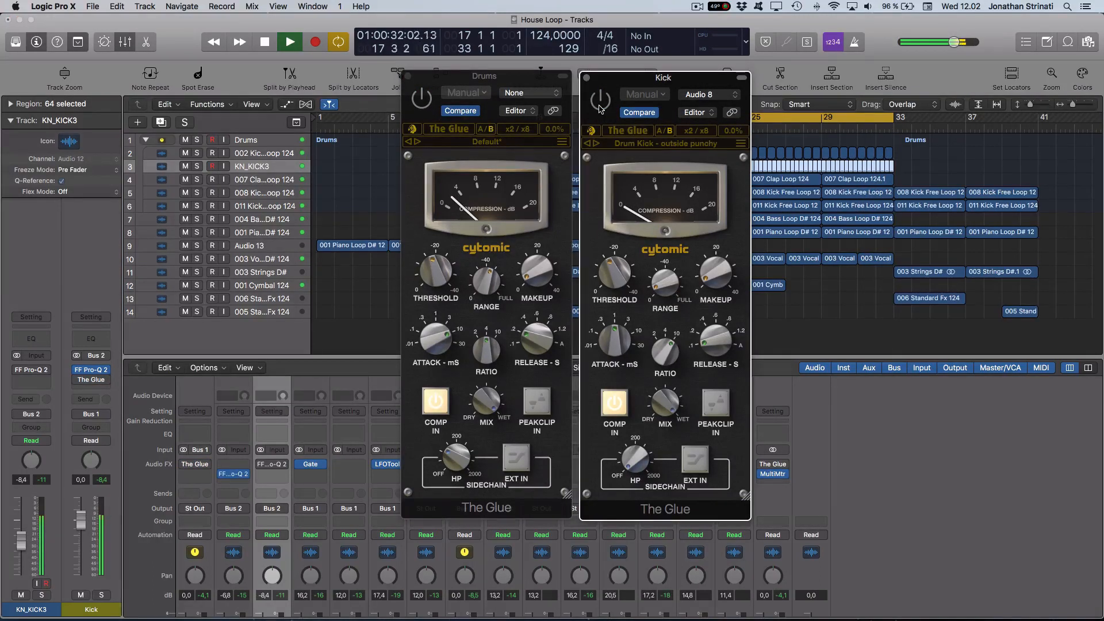
pyautogui.click(423, 99)
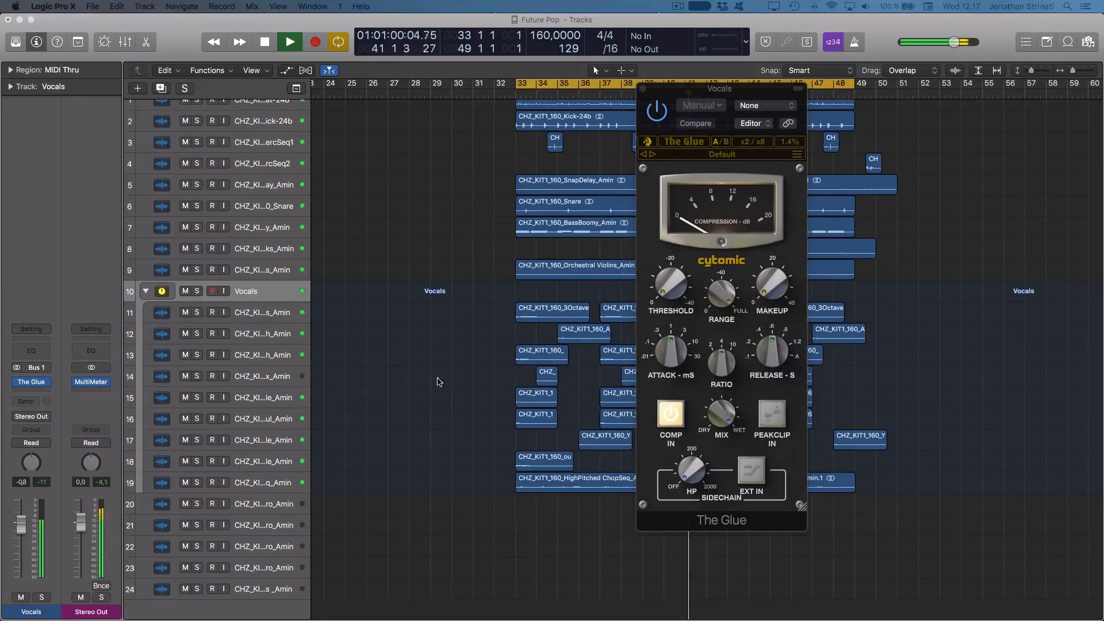
# Step: In the Future Pop project, solo the Vocals group and load the Vocal Lead preset "exaggerated dynamics" in its The Glue compressor
pyautogui.click(197, 291)
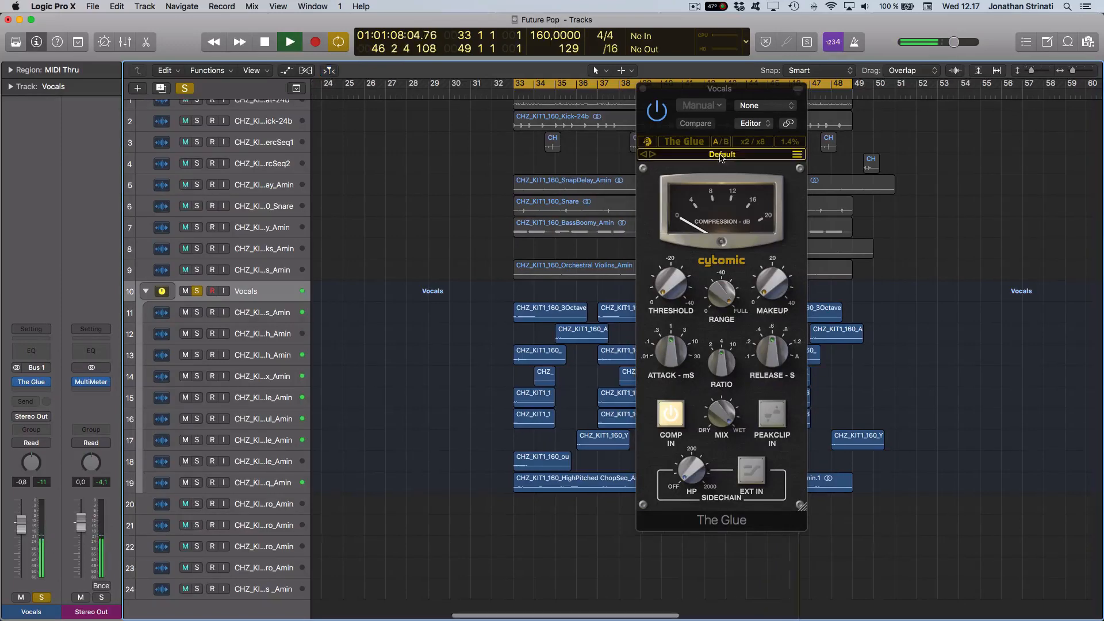
pyautogui.moveTo(713, 161); pyautogui.dragTo(591, 165)
pyautogui.click(591, 166)
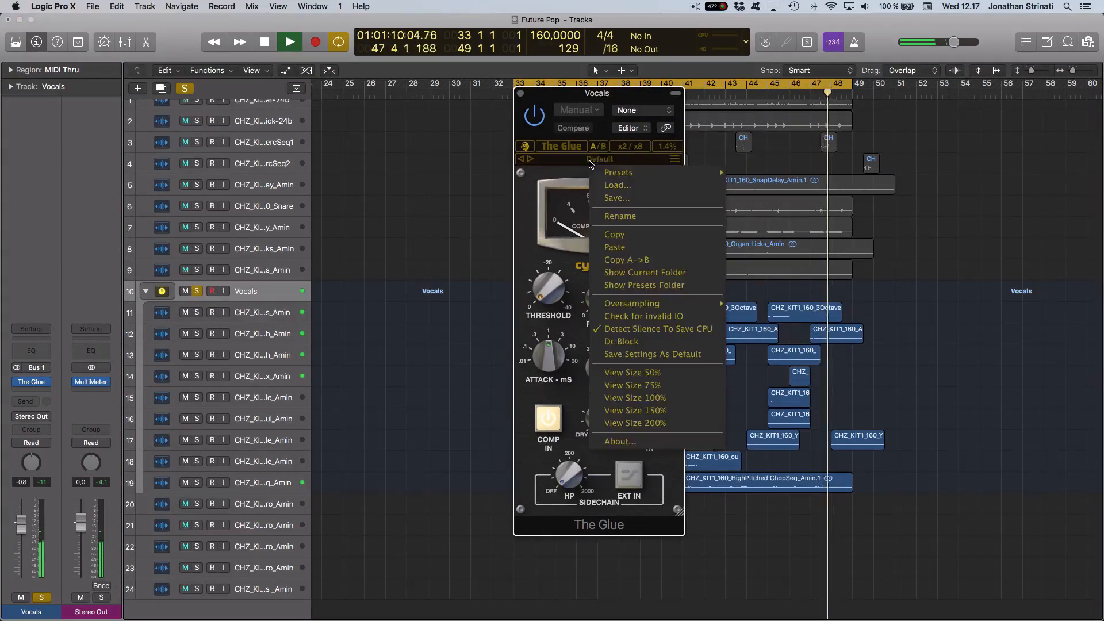
pyautogui.moveTo(618, 173)
pyautogui.moveTo(780, 279)
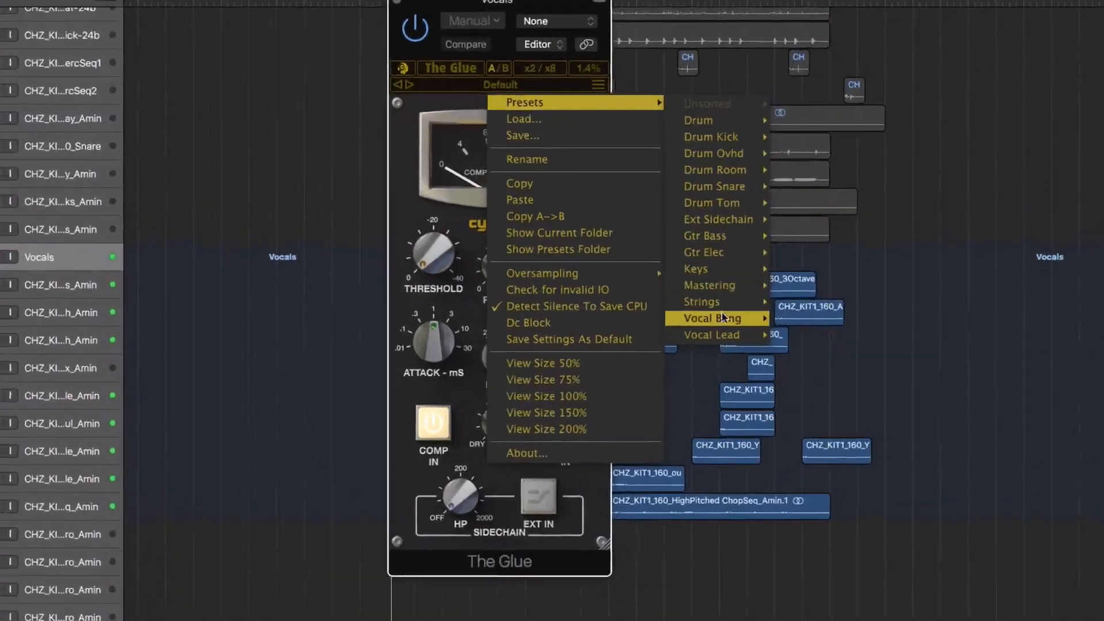
pyautogui.moveTo(754, 344)
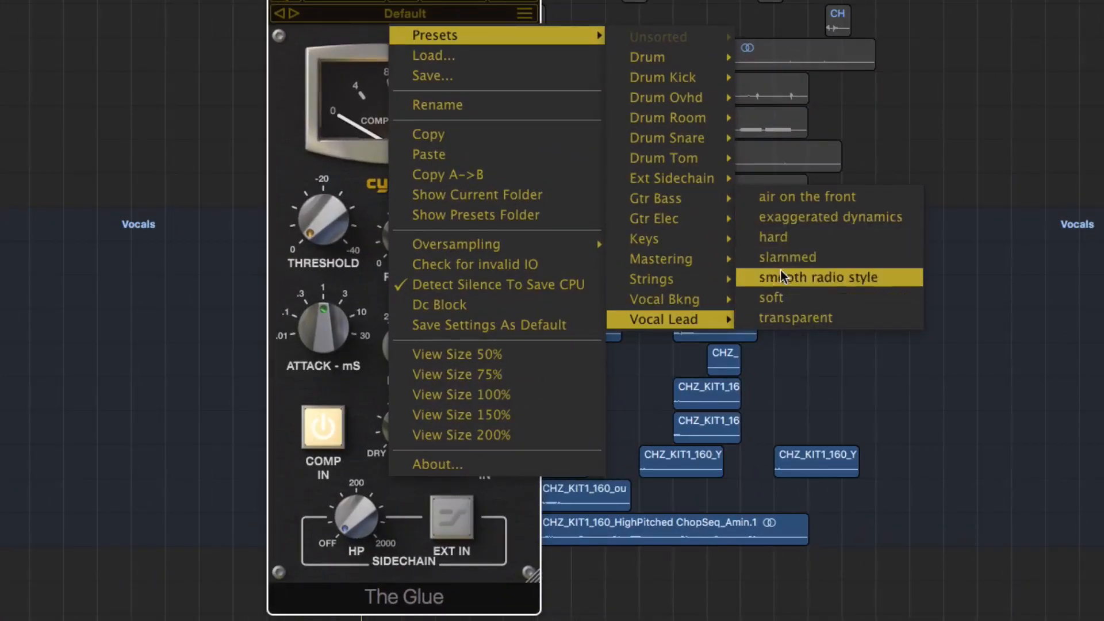
pyautogui.click(791, 218)
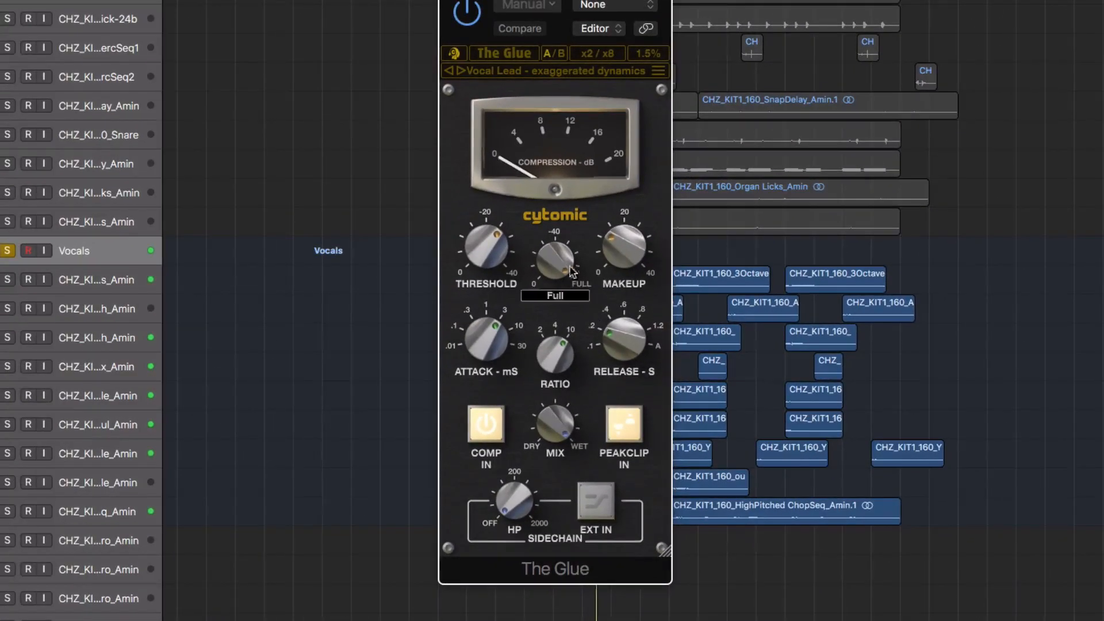
# Step: Lower the makeup gain of the Vocals compressor with the Vocal Lead preset and ease its threshold to about -24.6 dB
pyautogui.moveTo(615, 263)
pyautogui.mouseDown()
pyautogui.moveTo(616, 285)
pyautogui.moveTo(619, 270)
pyautogui.mouseUp()
pyautogui.moveTo(497, 270)
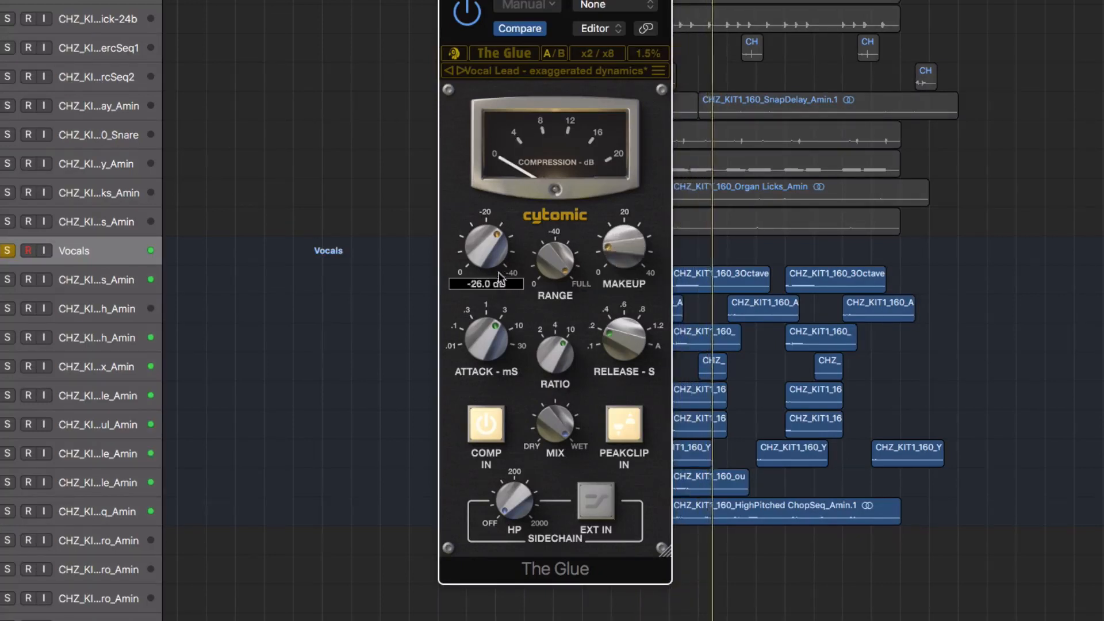
pyautogui.moveTo(488, 252); pyautogui.dragTo(488, 257)
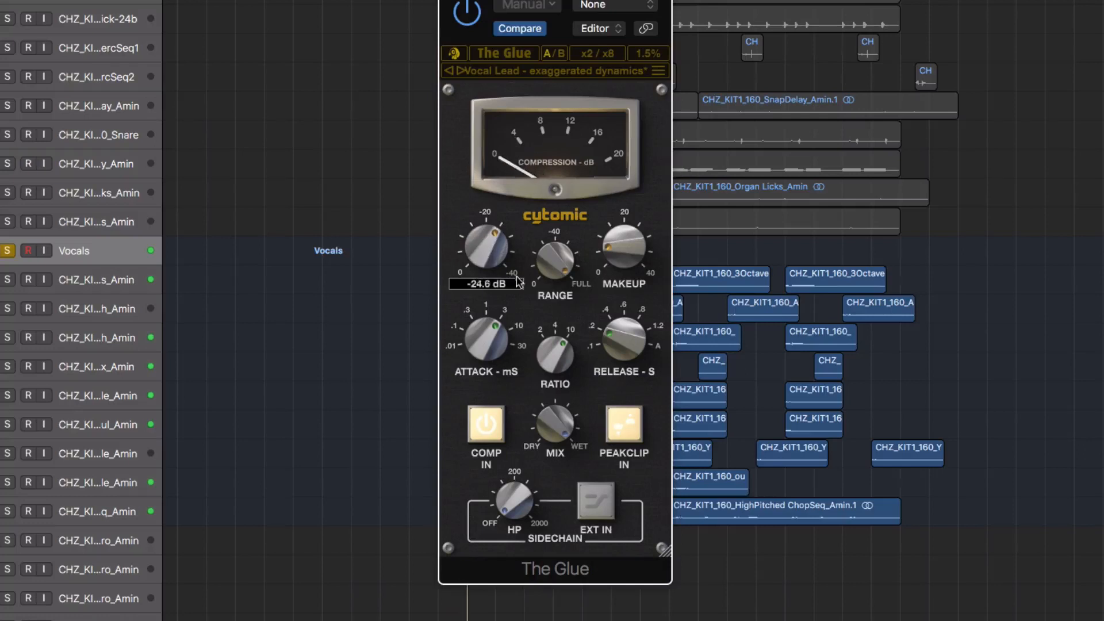
pyautogui.press('space')
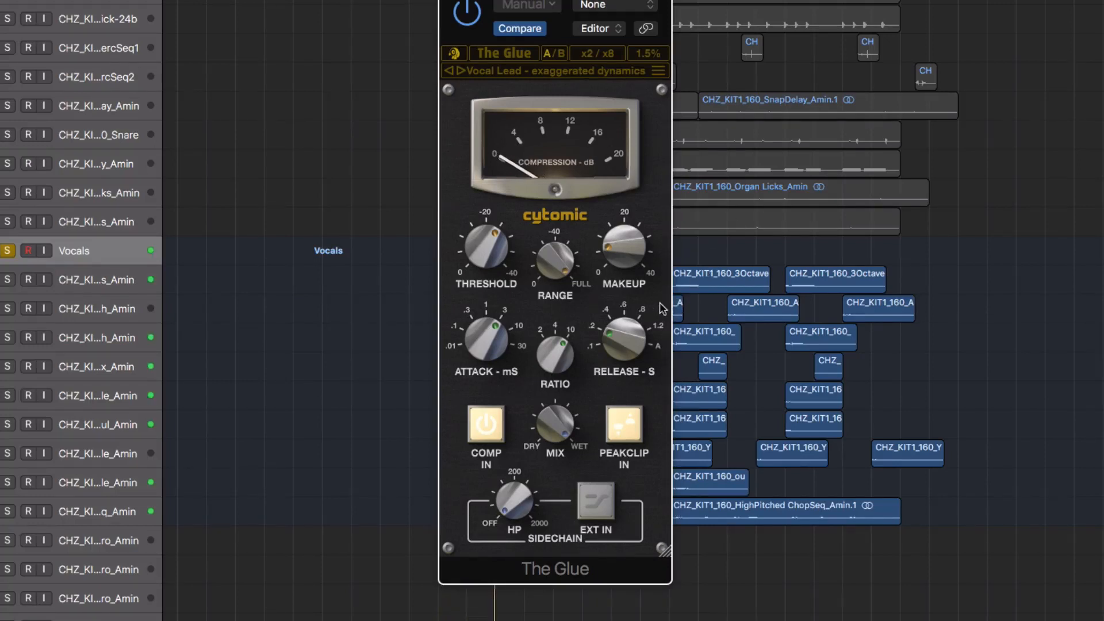
pyautogui.moveTo(590, 429)
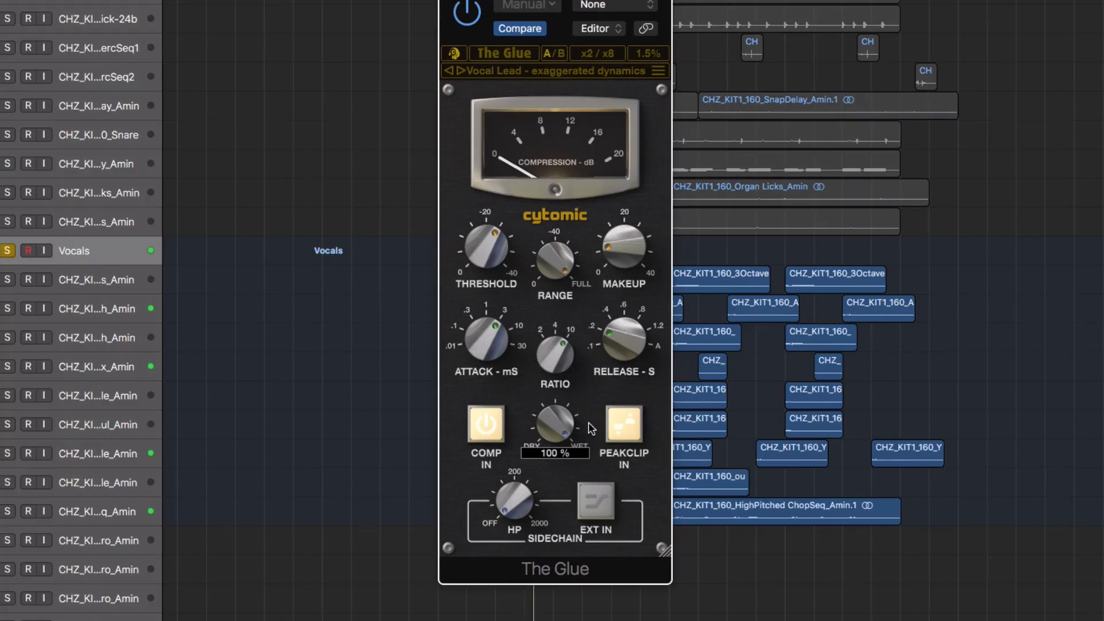
# Step: Reduce the range of the Vocals compressor from full to about -63.2 dB while the soloed vocals play
pyautogui.moveTo(560, 265); pyautogui.dragTo(560, 271)
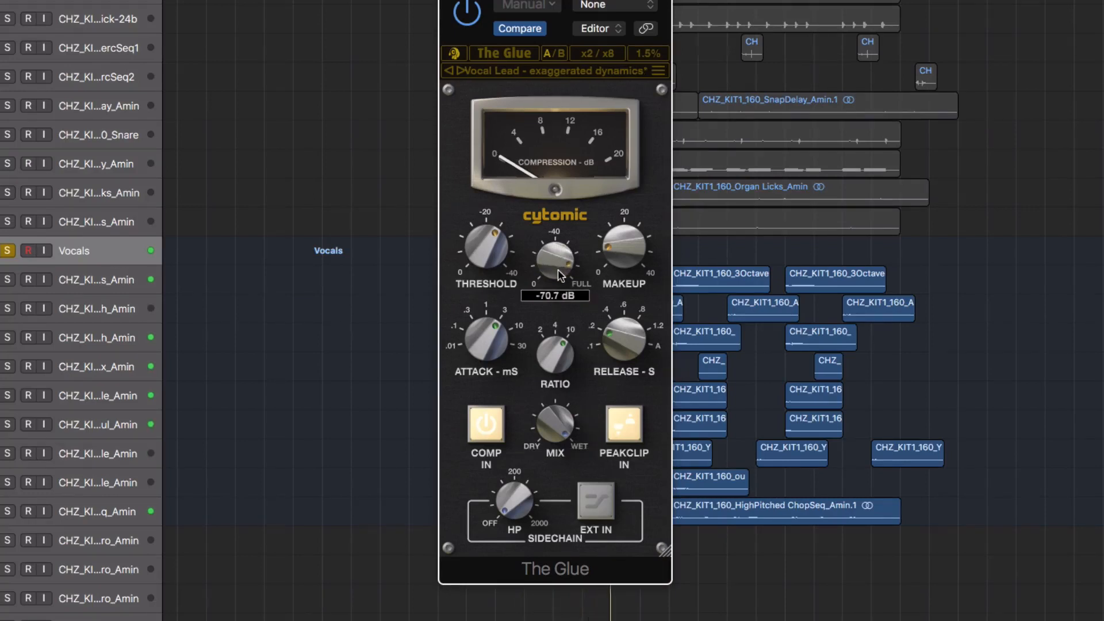
pyautogui.moveTo(558, 270); pyautogui.dragTo(559, 273)
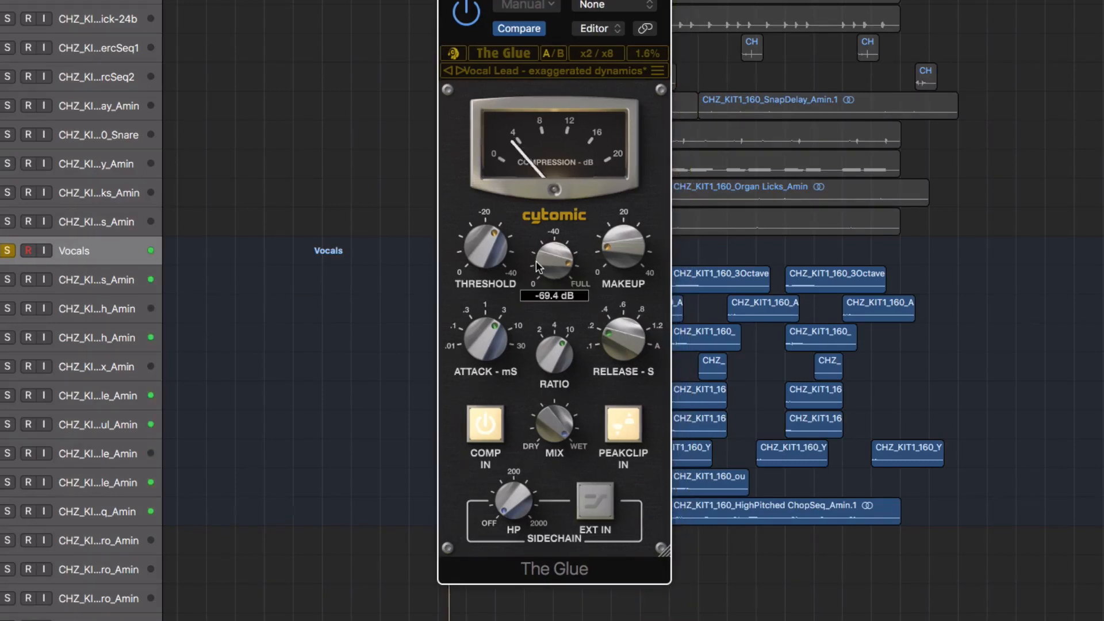
pyautogui.moveTo(562, 401)
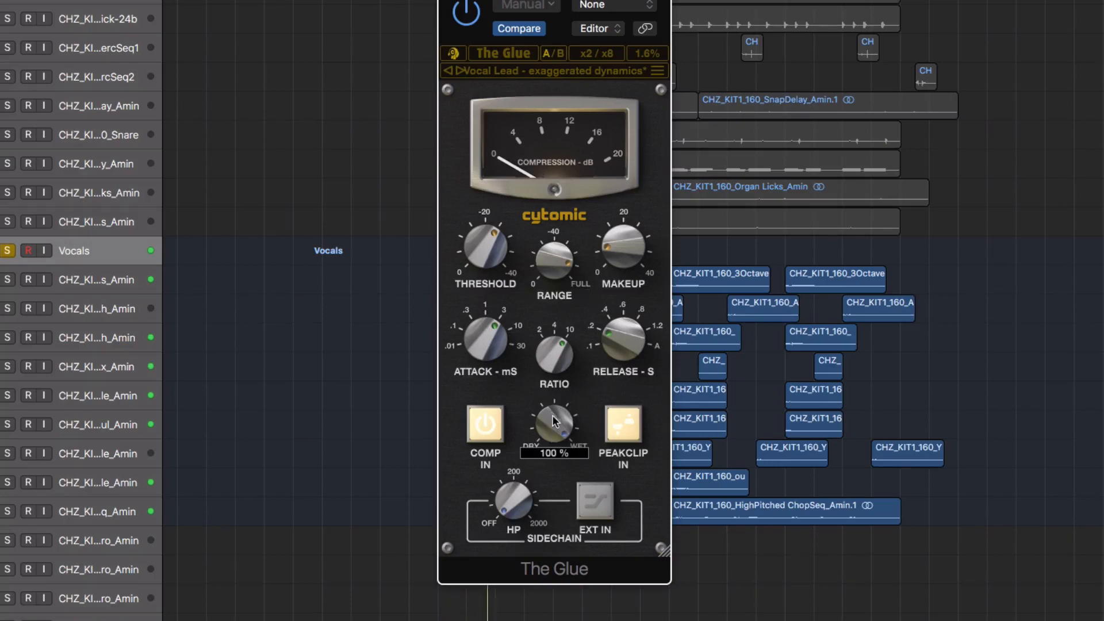
pyautogui.moveTo(538, 252)
pyautogui.moveTo(551, 257); pyautogui.dragTo(553, 266)
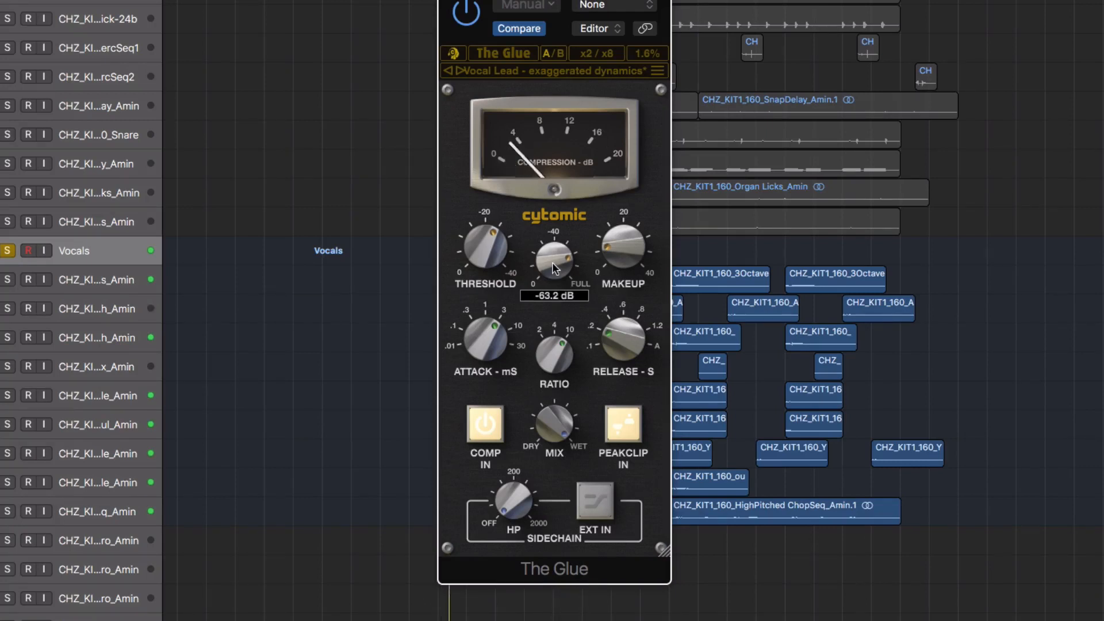
# Step: Lower the preset Vocals compressor's threshold slightly and shorten its attack to about 0.1 ms
pyautogui.moveTo(482, 249)
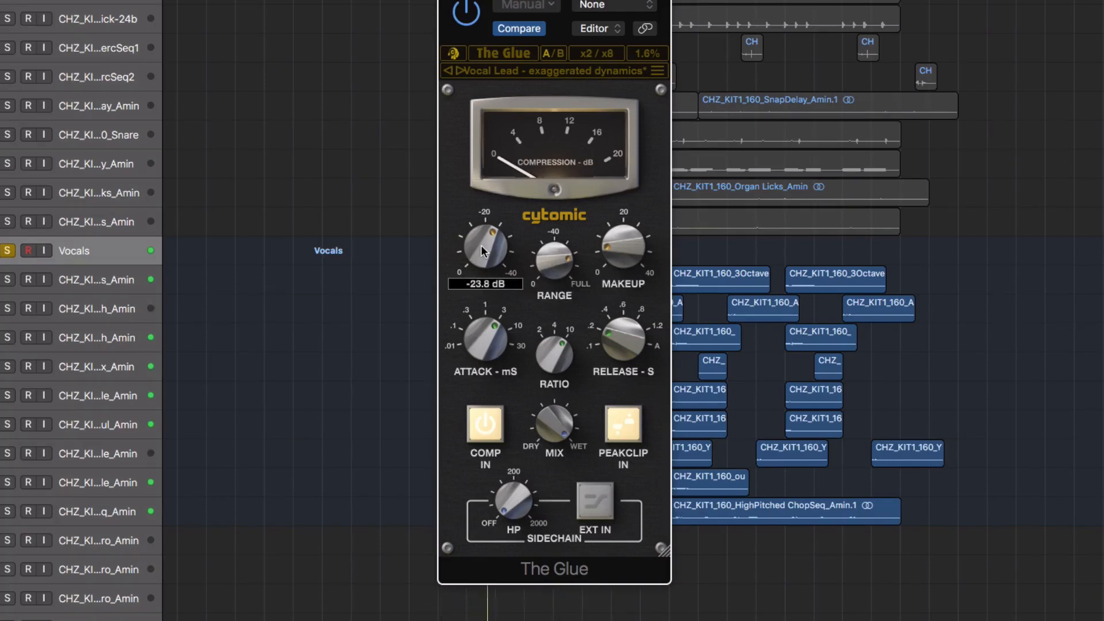
pyautogui.moveTo(482, 247); pyautogui.dragTo(481, 240)
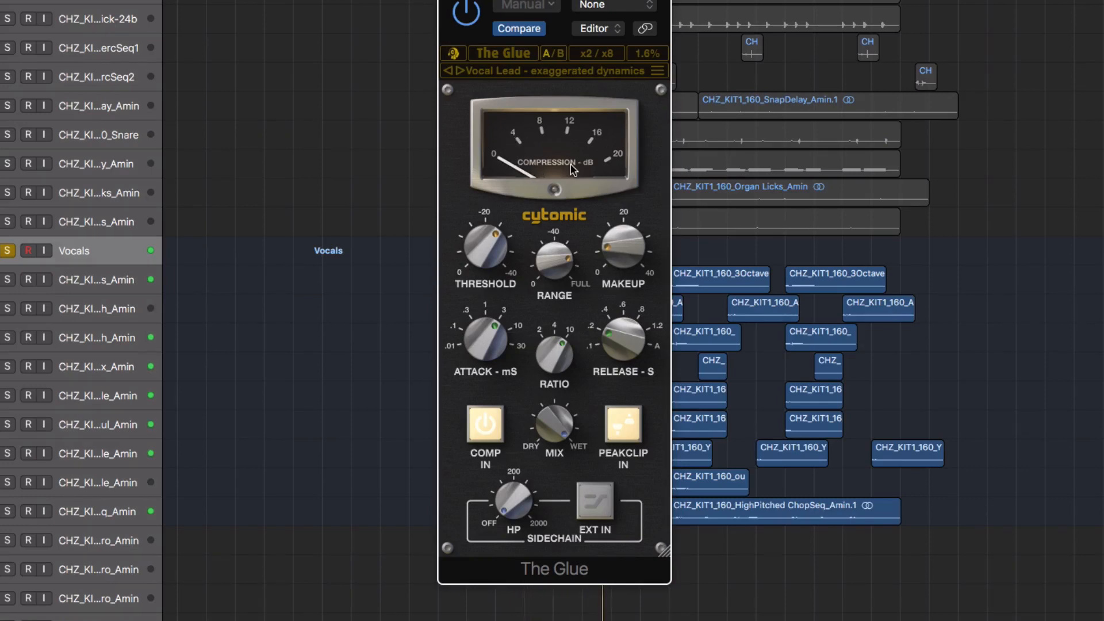
pyautogui.moveTo(485, 332); pyautogui.dragTo(481, 397)
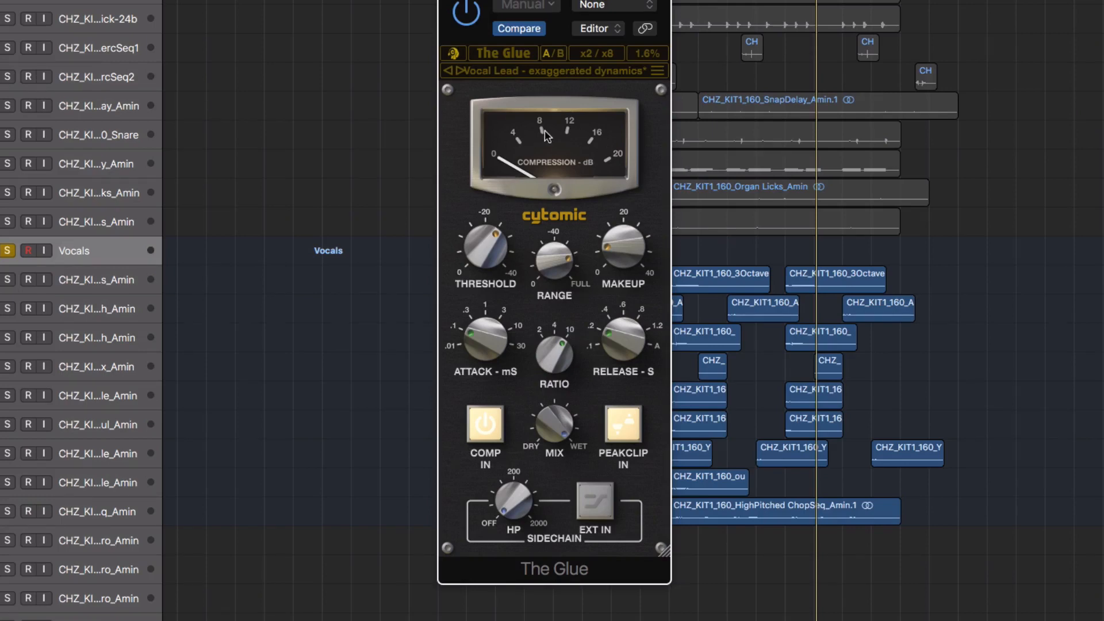
pyautogui.press('space')
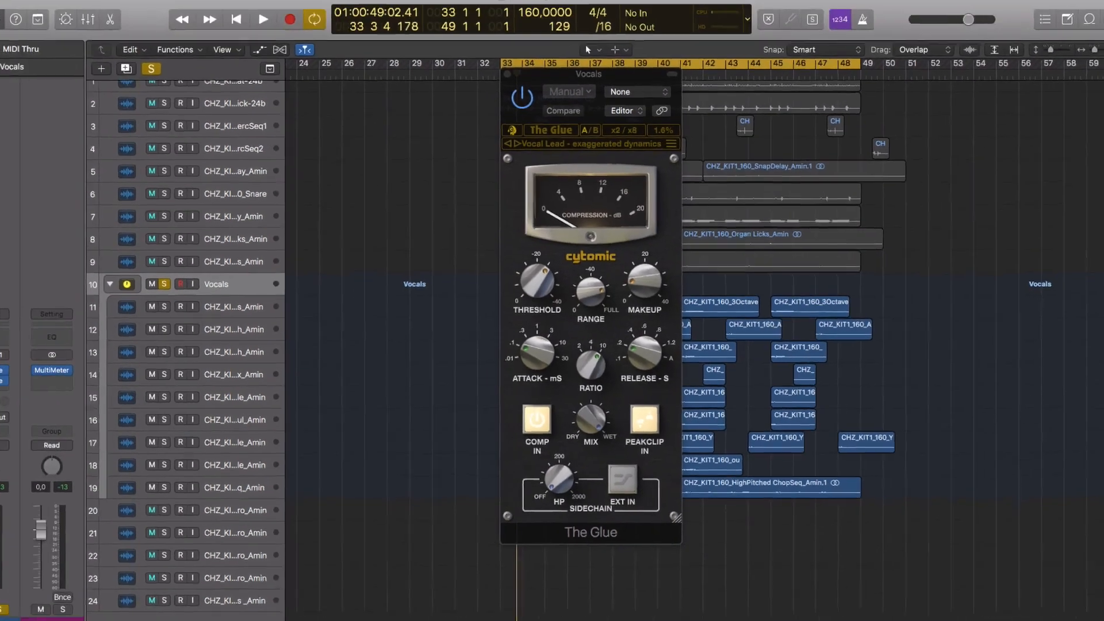
# Step: Place the second Vocals compressor with default settings beside the preset one and lower its threshold to a similar knob position
pyautogui.press('space')
pyautogui.moveTo(904, 1); pyautogui.dragTo(790, 94)
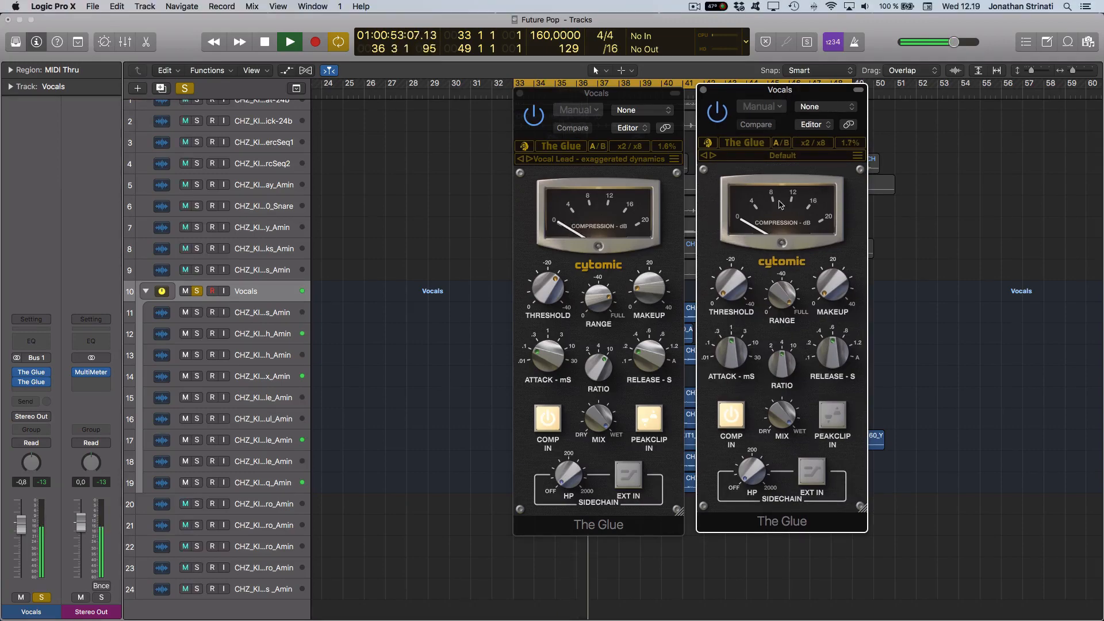
pyautogui.moveTo(732, 286); pyautogui.dragTo(729, 206)
pyautogui.moveTo(777, 290)
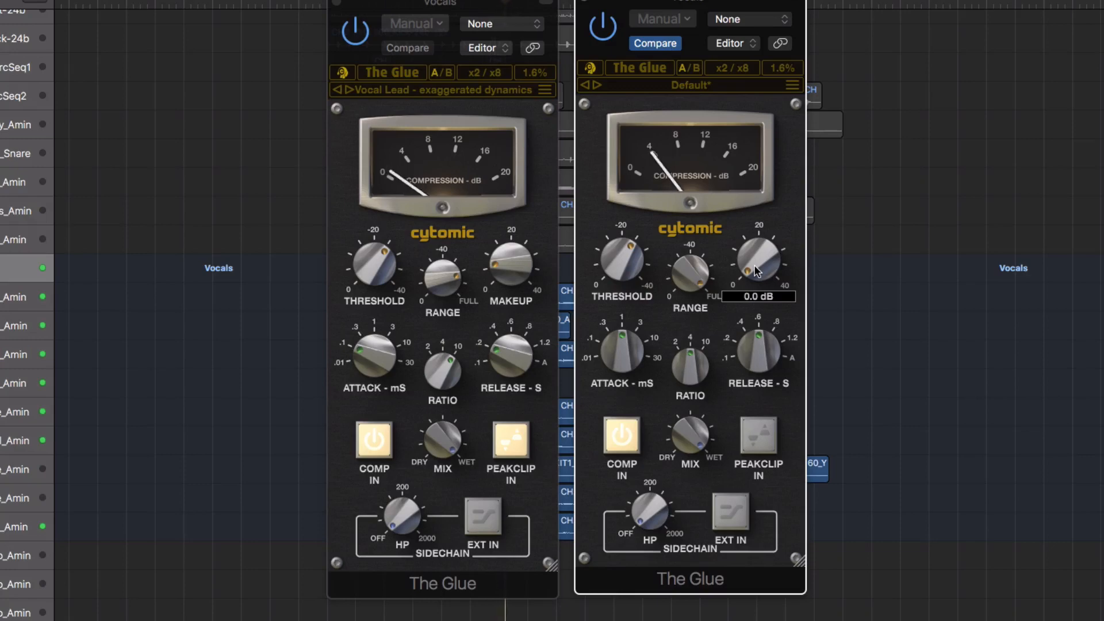
# Step: Raise the makeup gain of the default-based Vocals compressor to match the preset one and reduce its range
pyautogui.moveTo(517, 261); pyautogui.dragTo(516, 264)
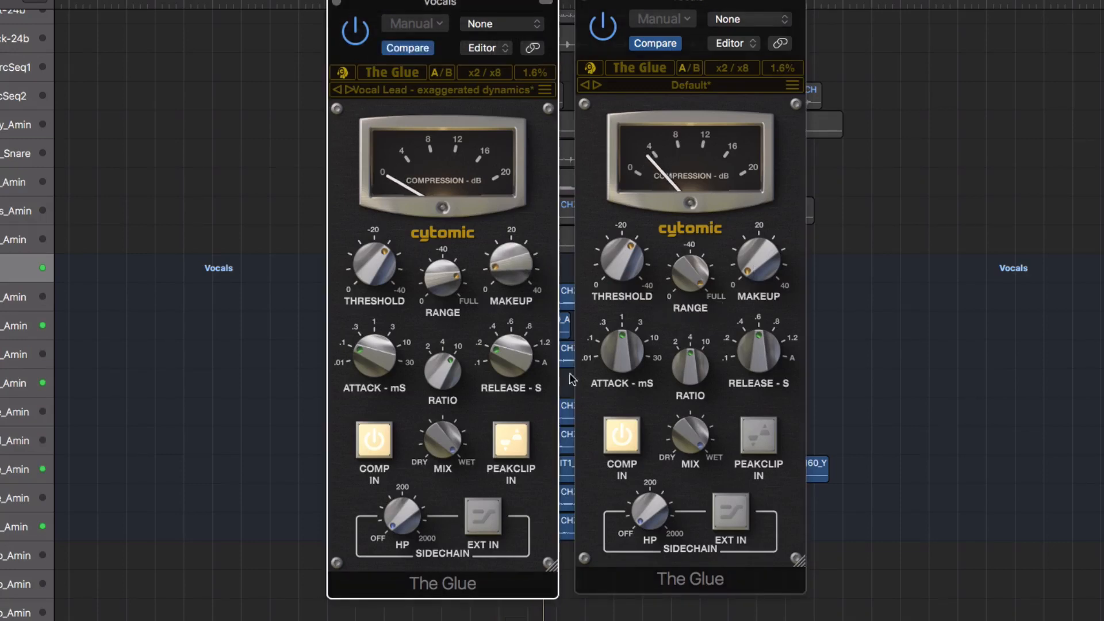
pyautogui.moveTo(704, 276)
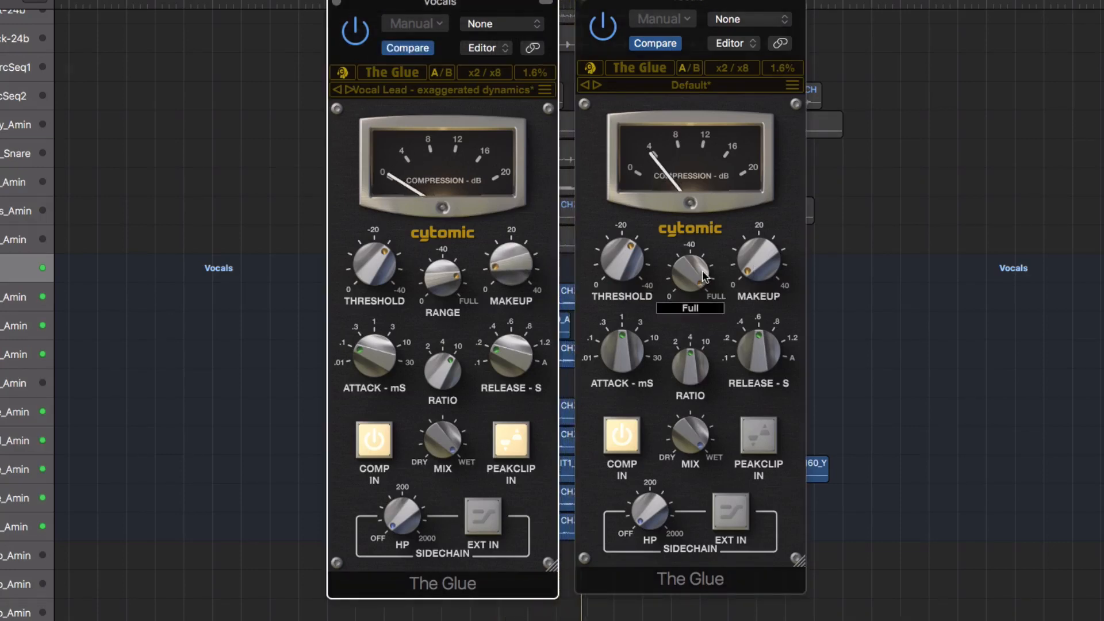
pyautogui.moveTo(758, 258); pyautogui.dragTo(756, 247)
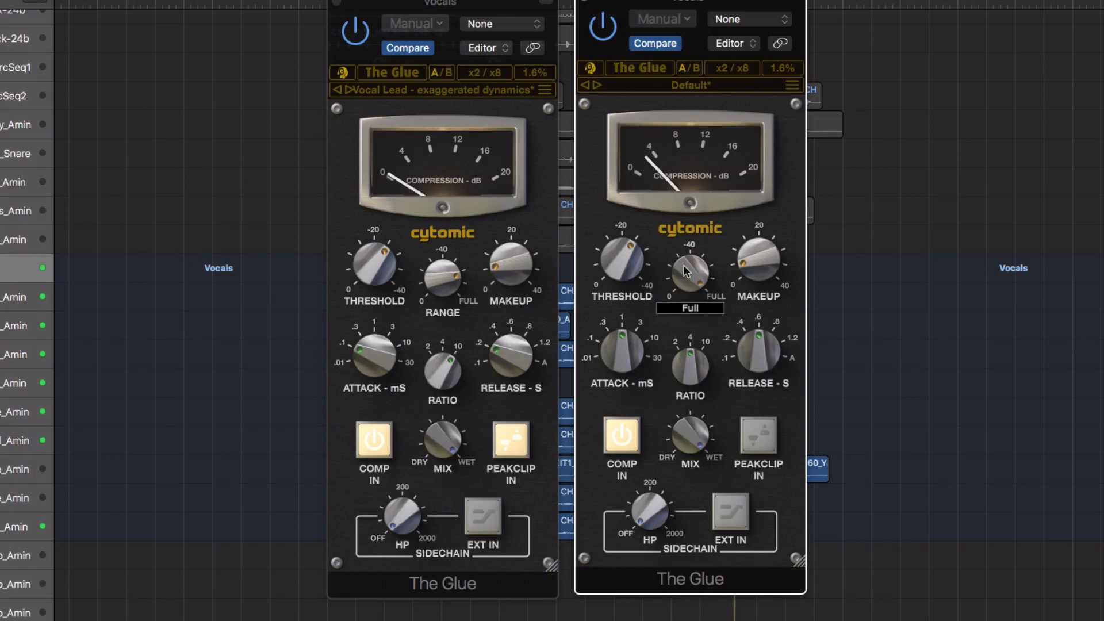
pyautogui.moveTo(688, 290); pyautogui.dragTo(687, 318)
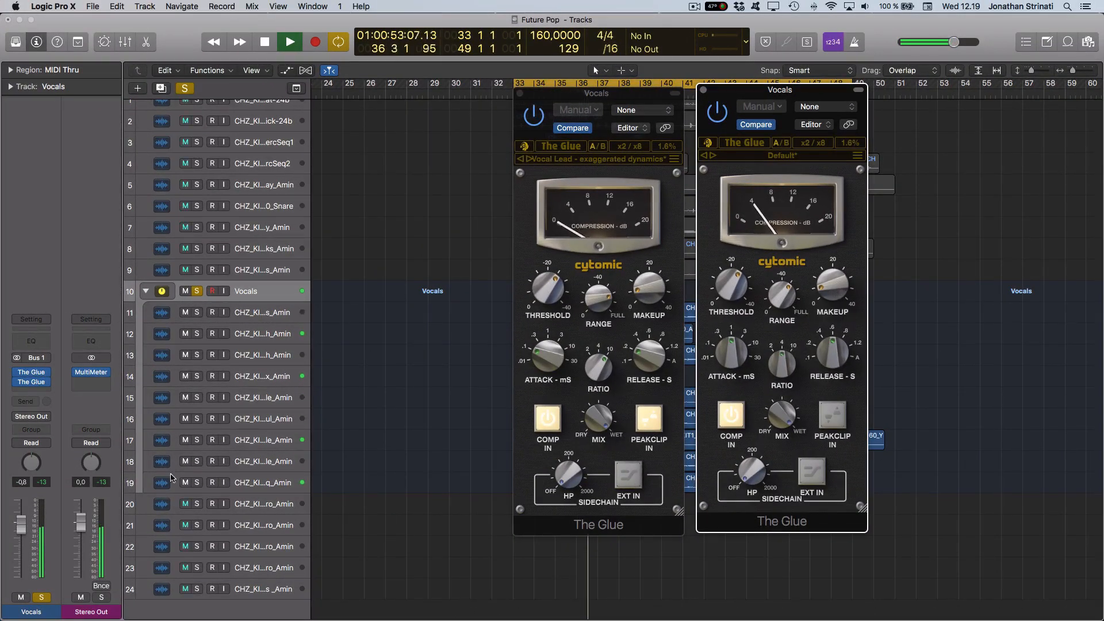
# Step: Compare the soloed vocals with the compression bypassed and active, and set the default-based compressor's makeup gain to about 5.8 dB
pyautogui.click(20, 434)
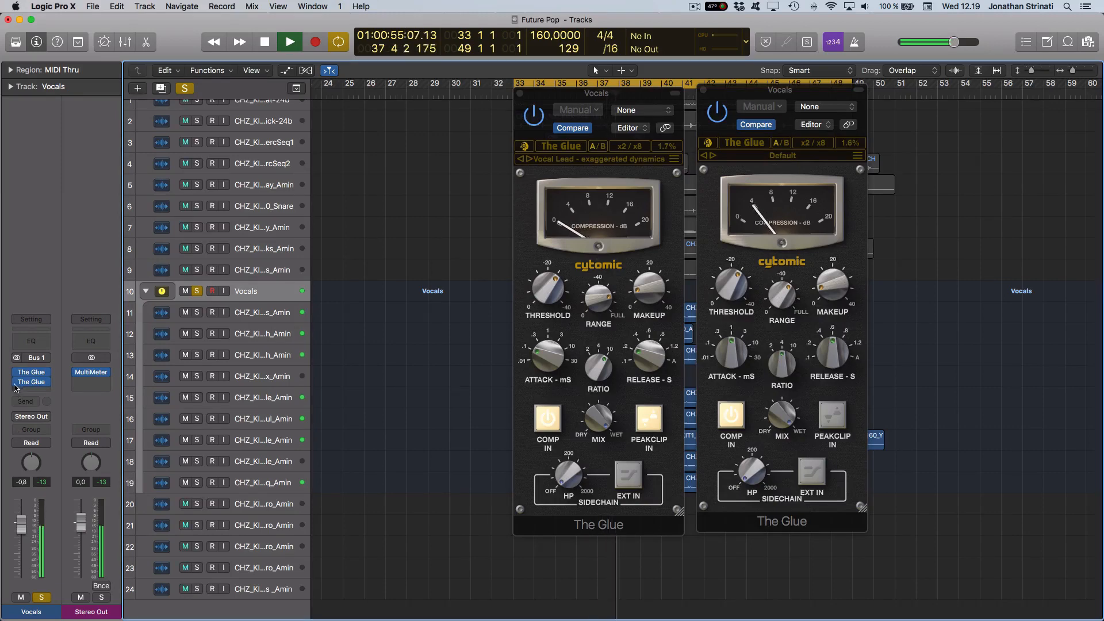
pyautogui.moveTo(16, 382)
pyautogui.mouseDown()
pyautogui.moveTo(15, 373)
pyautogui.moveTo(15, 383)
pyautogui.mouseUp()
pyautogui.press('space')
pyautogui.press('space')
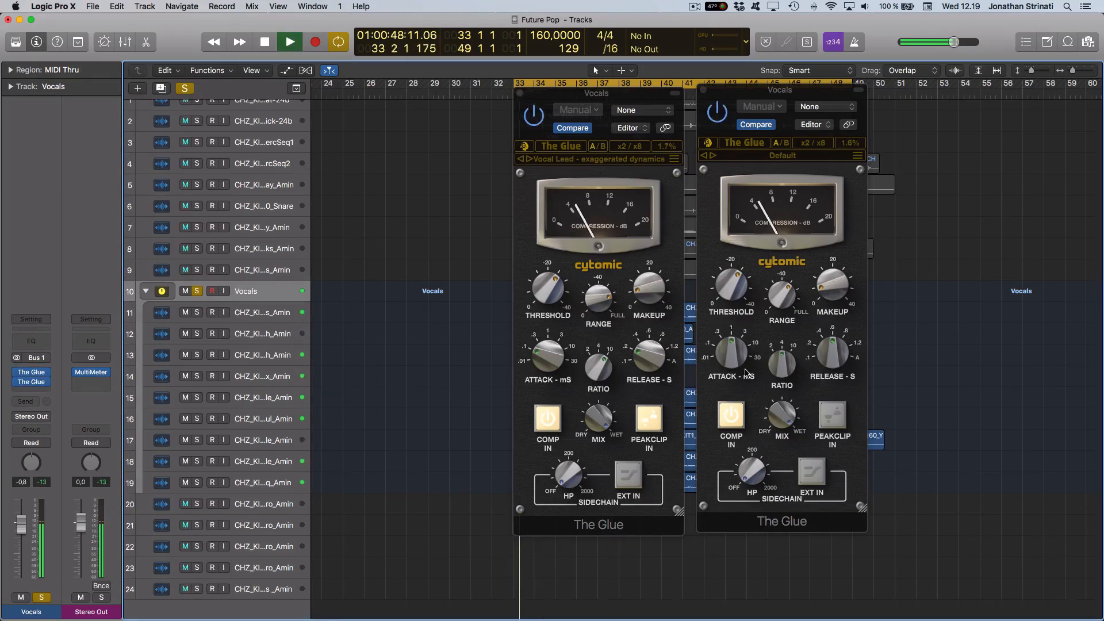
pyautogui.click(833, 291)
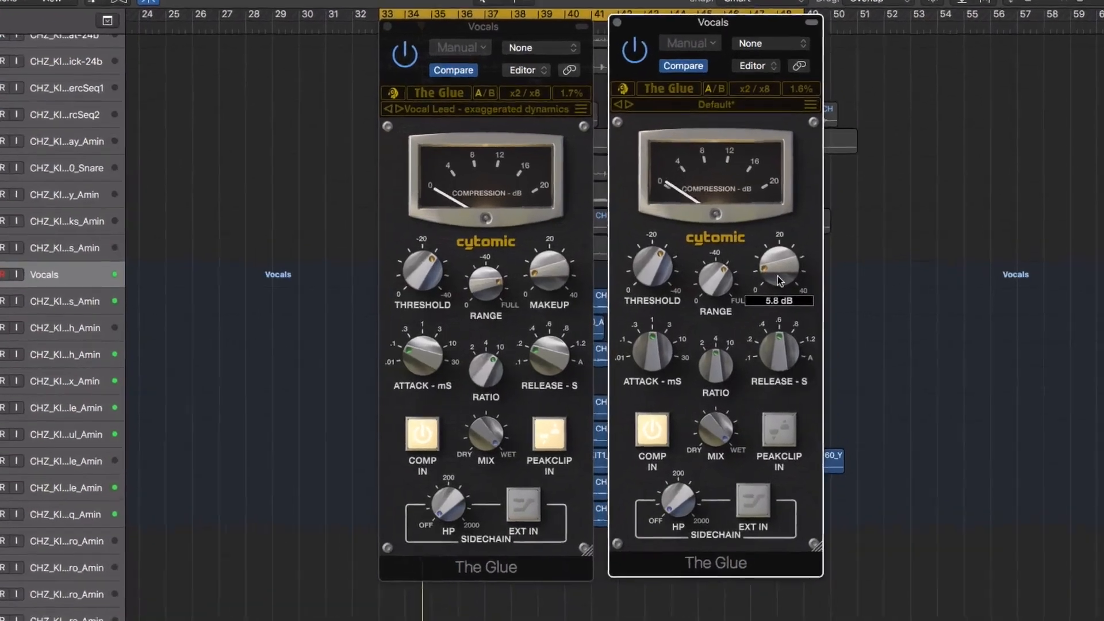
pyautogui.moveTo(778, 277); pyautogui.dragTo(778, 277)
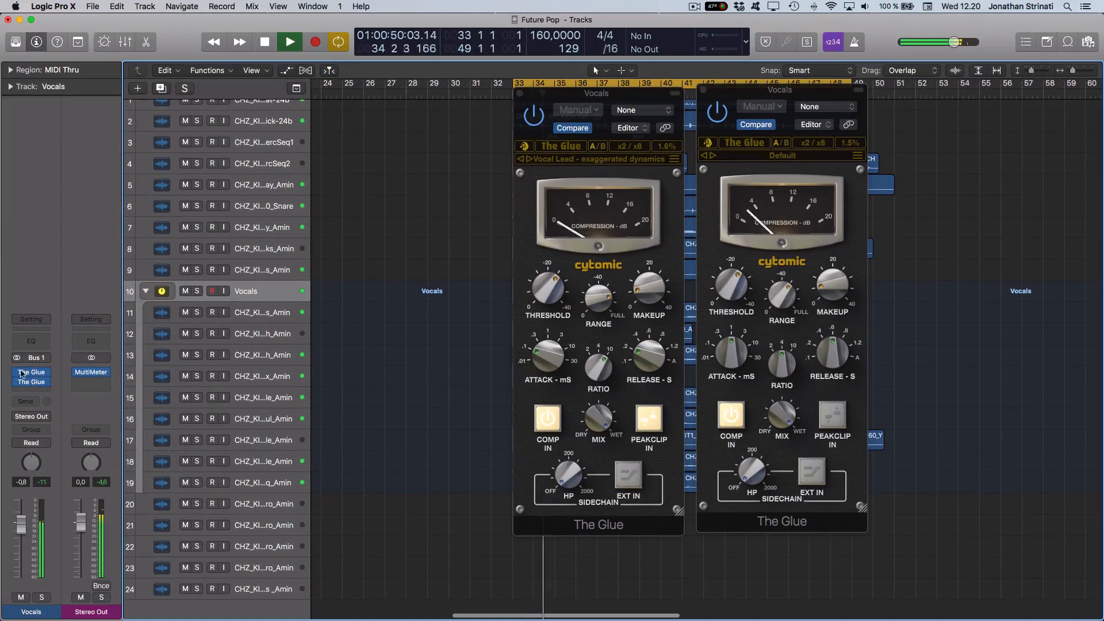
# Step: Compare the Vocals compression within the full mix and fine-tune the default-based compressor's makeup gain
pyautogui.moveTo(18, 382); pyautogui.dragTo(19, 382)
pyautogui.moveTo(832, 288); pyautogui.dragTo(830, 291)
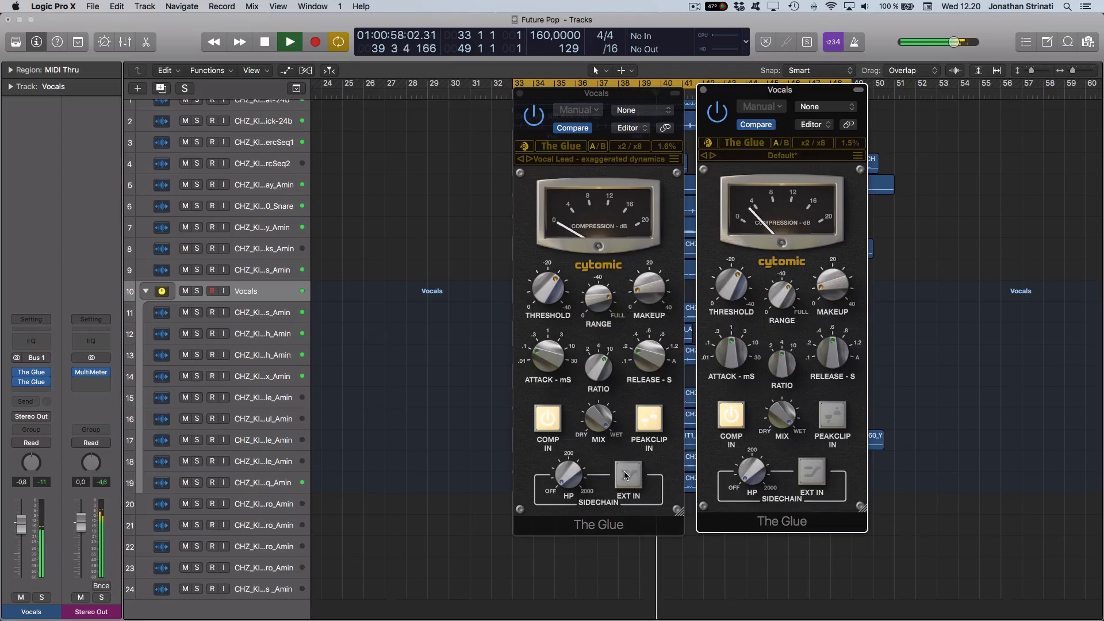
pyautogui.press('v')
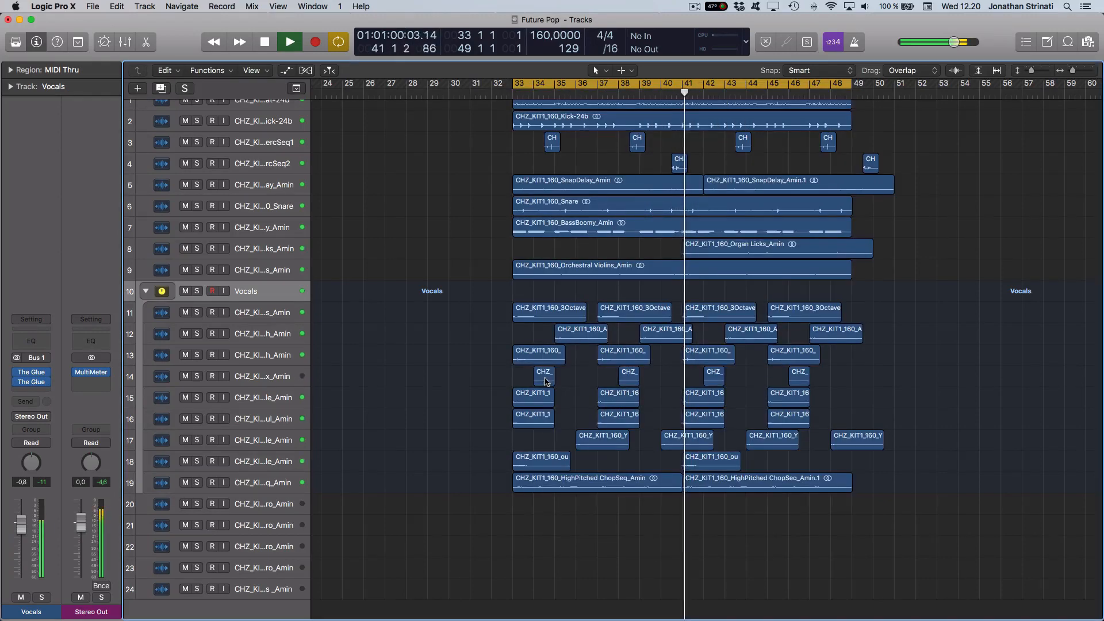
# Step: Solo the Vocals group and examine its output spectrum in MultiMeter during playback
pyautogui.click(195, 293)
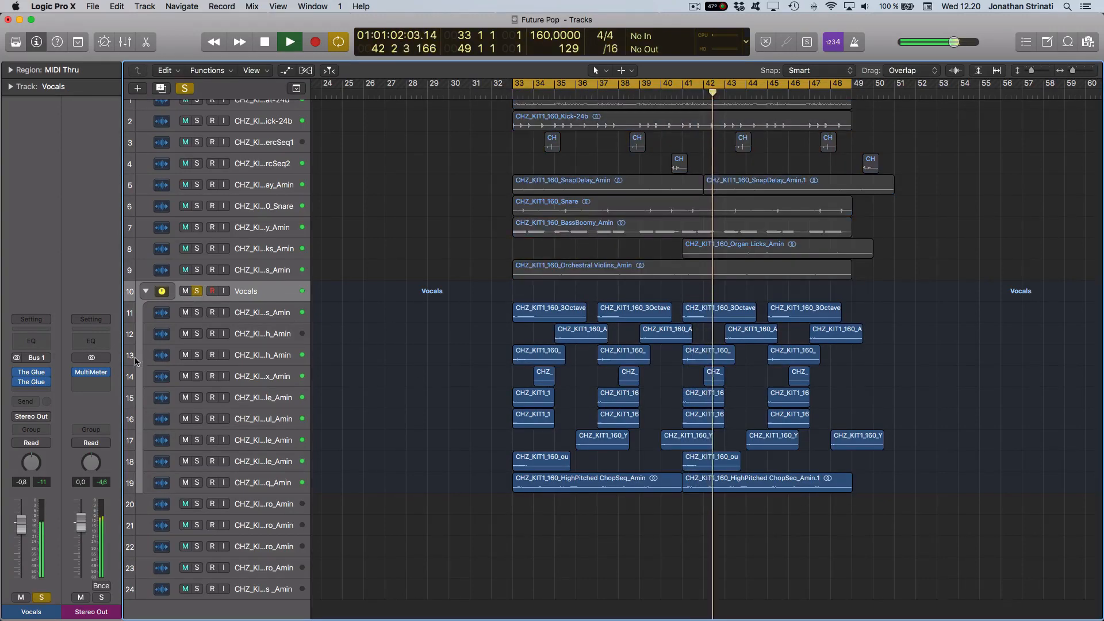
pyautogui.press('v')
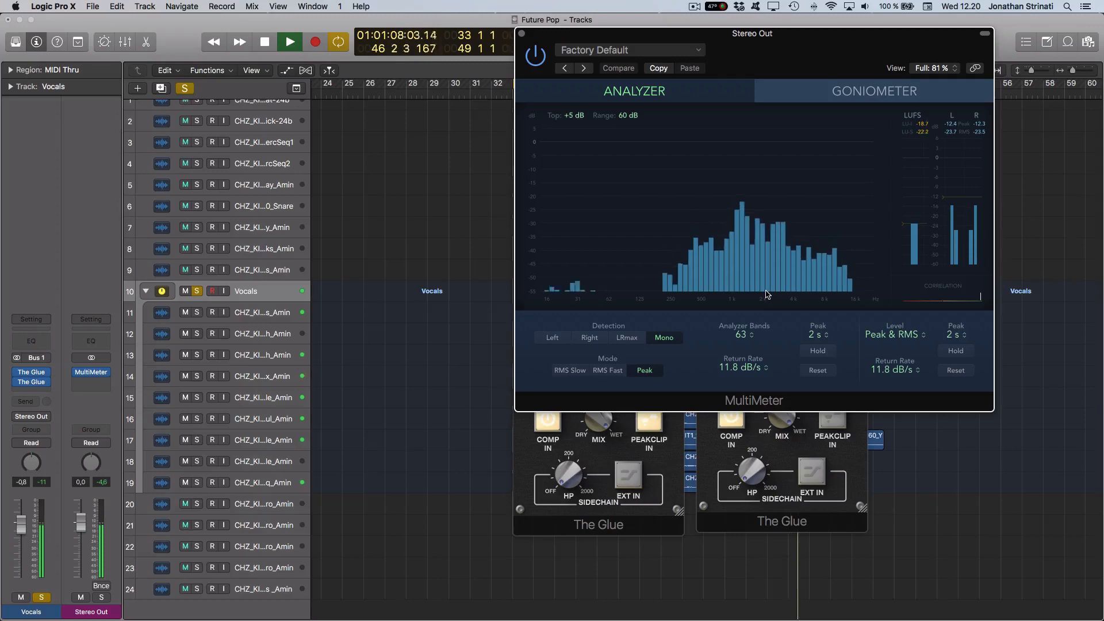
pyautogui.press('space')
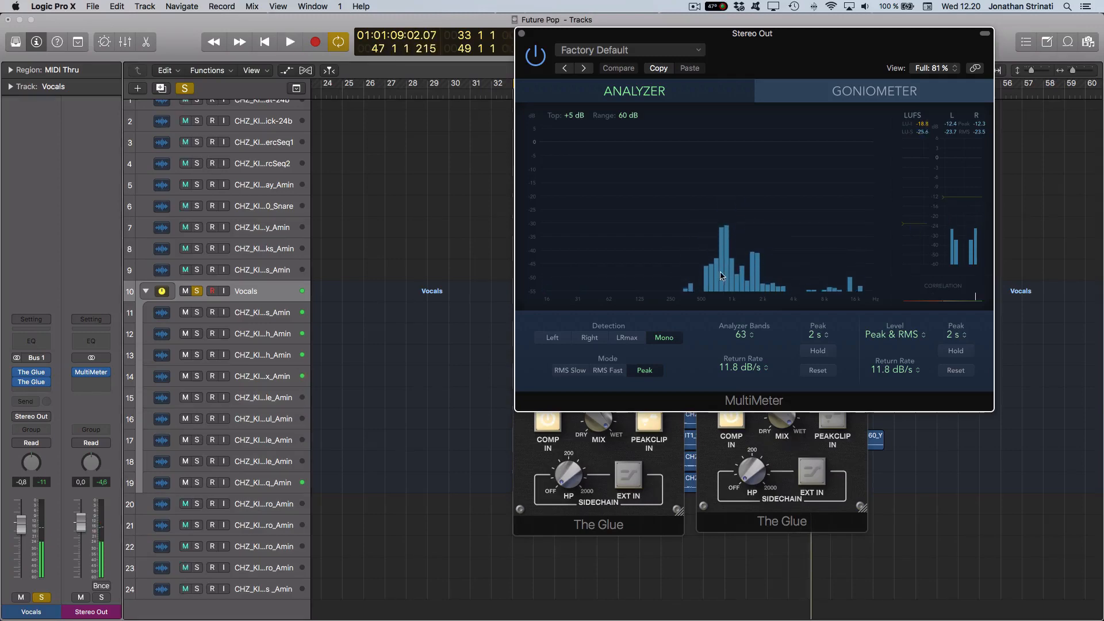
# Step: Solo the Orchestral Violins track and region, and play it with the MultiMeter spectrum shown
pyautogui.press('v')
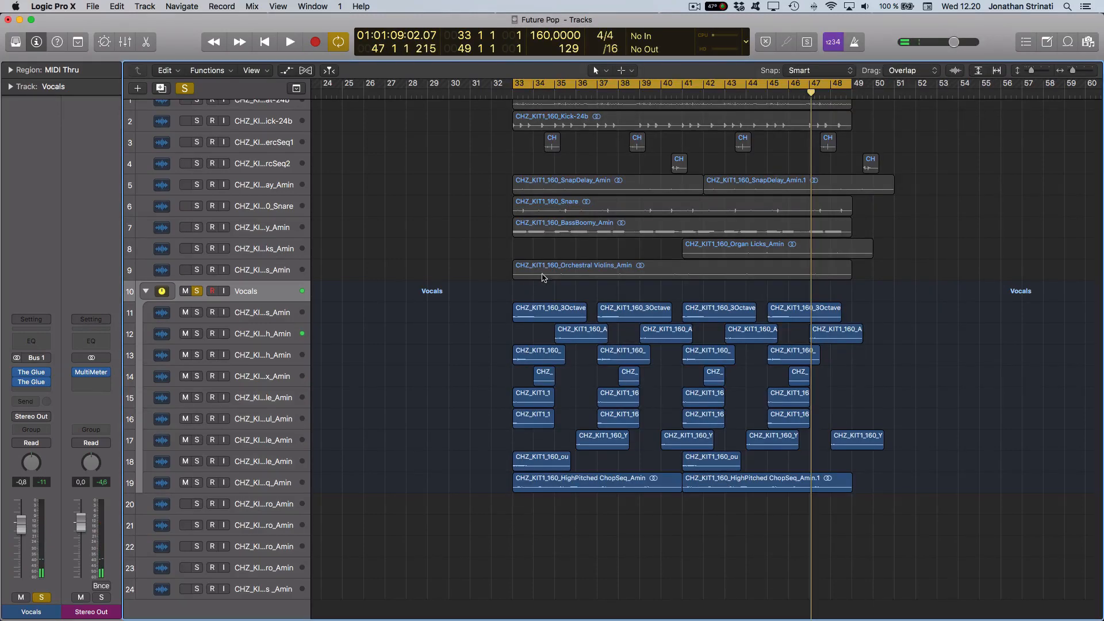
pyautogui.click(543, 277)
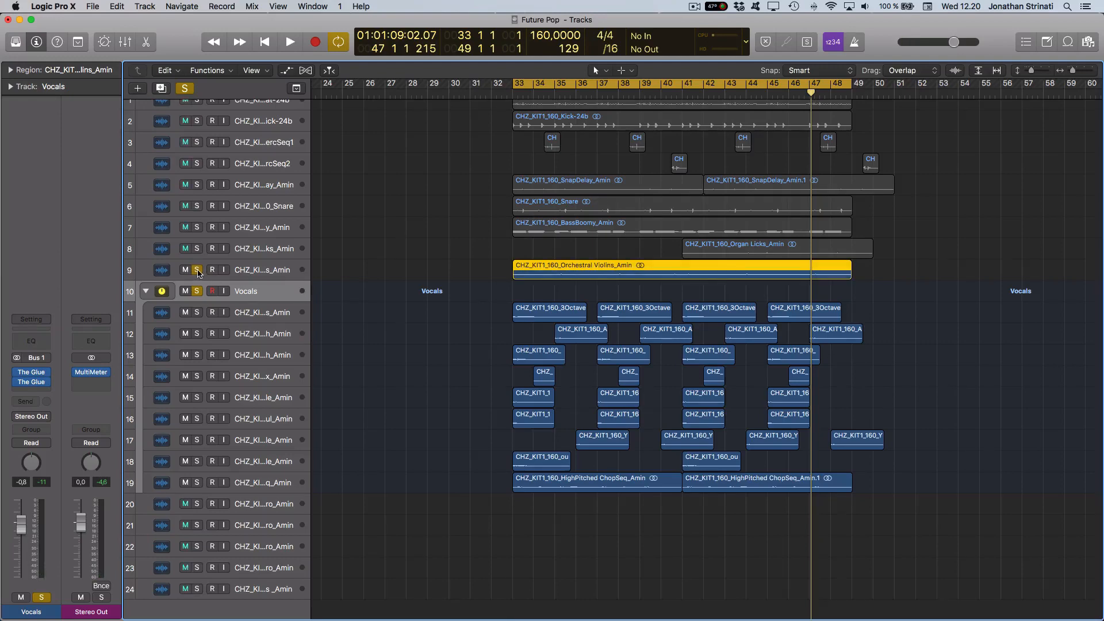
pyautogui.hotkey('shift', 'space')
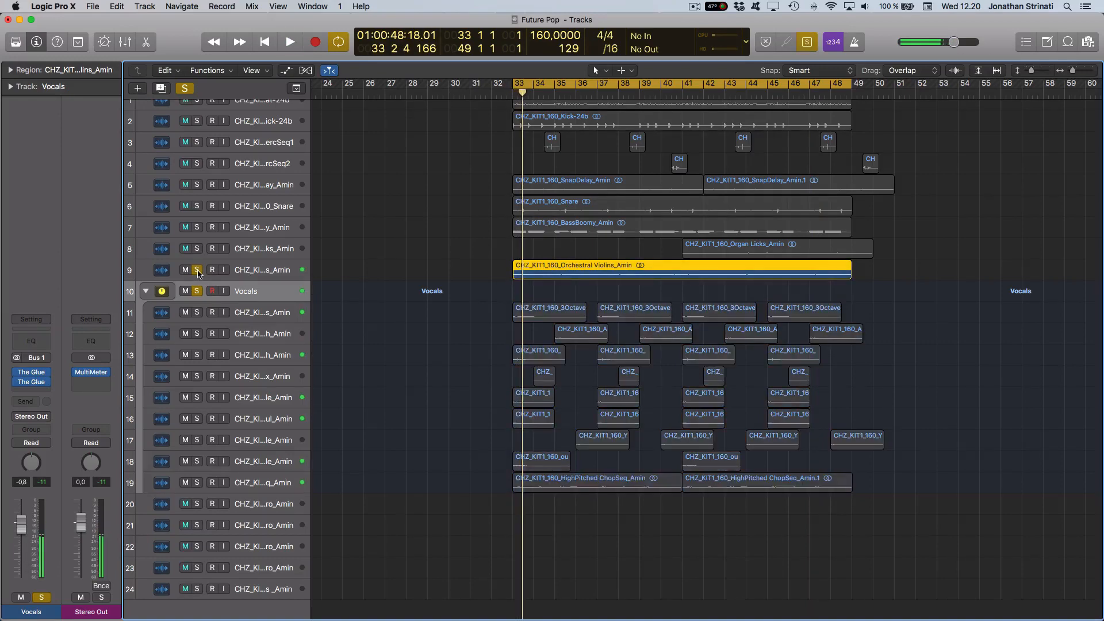
pyautogui.press('v')
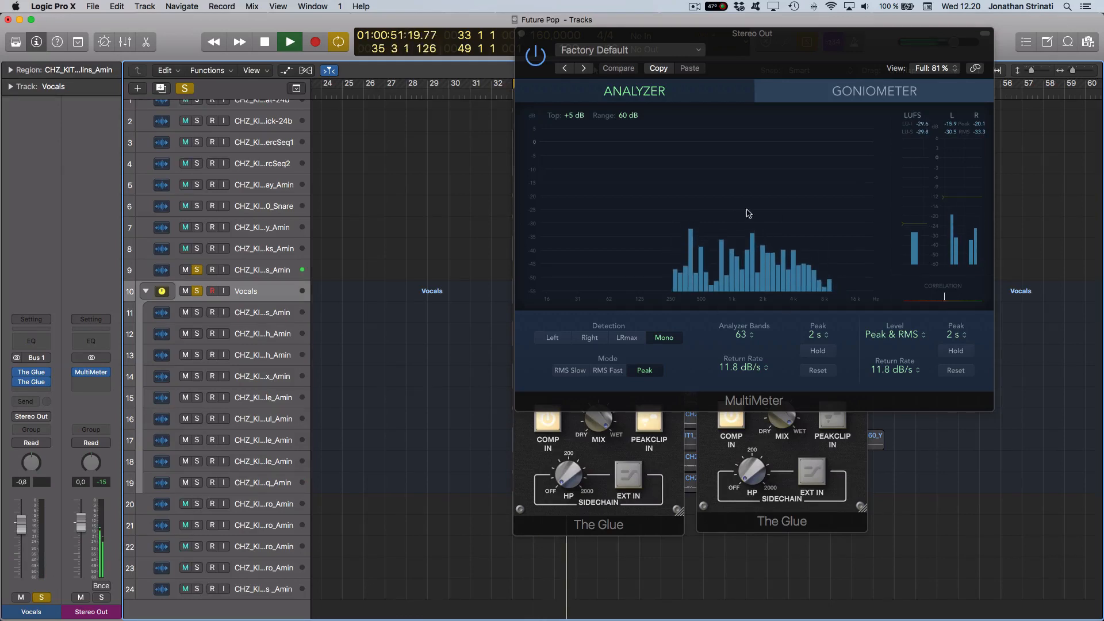
# Step: Insert The Glue on the Orchestral Violins track, move its window beside the spectrum and play the soloed violins
pyautogui.click(258, 272)
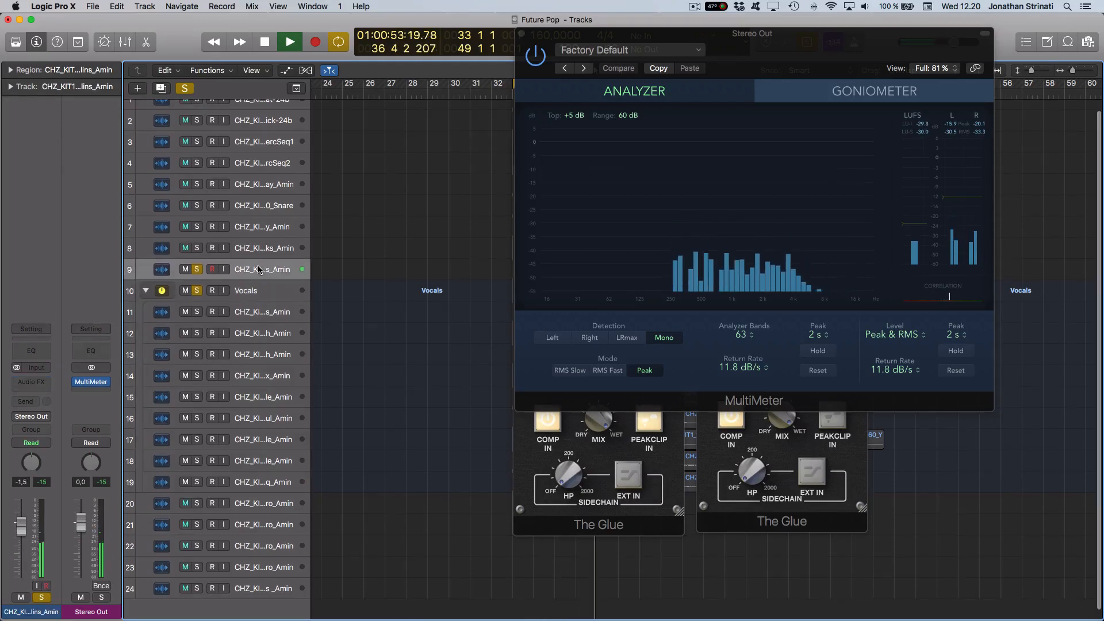
pyautogui.click(35, 383)
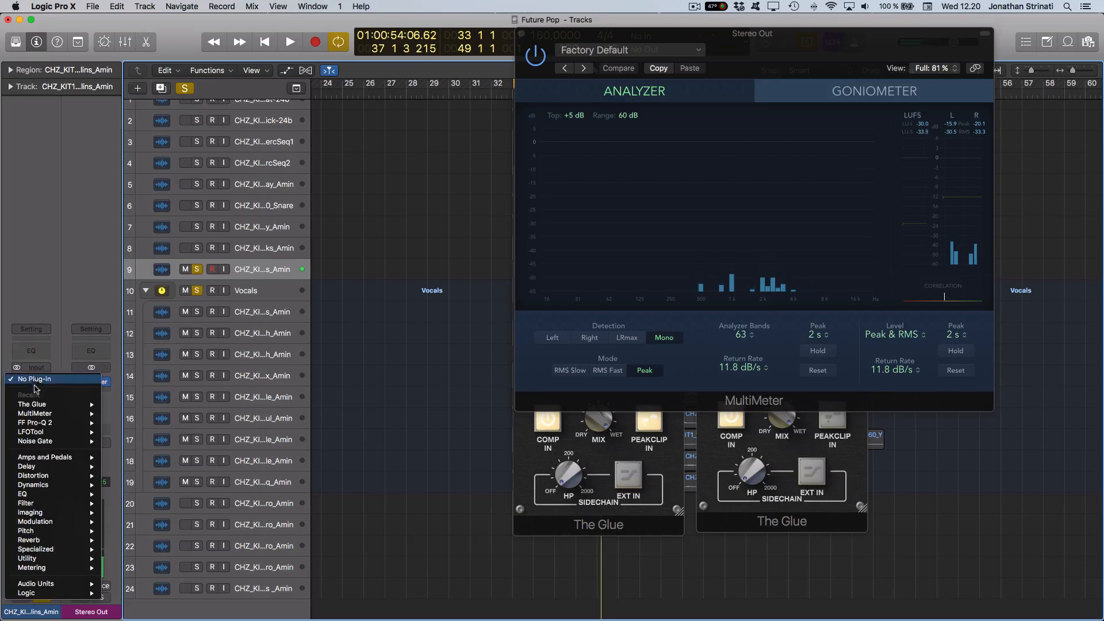
pyautogui.moveTo(86, 404)
pyautogui.click(134, 404)
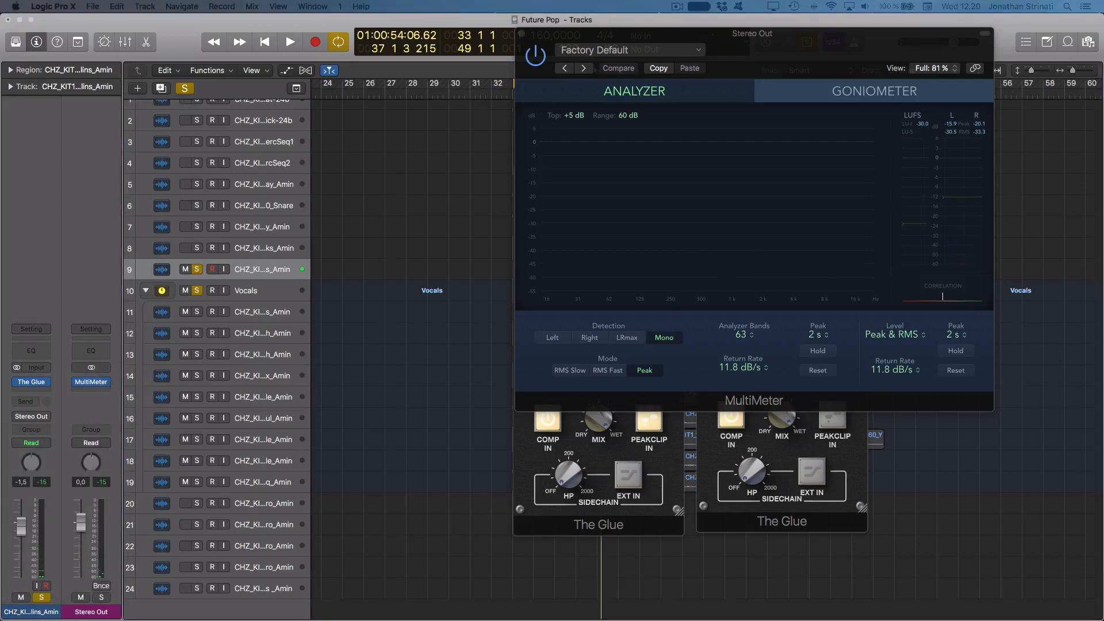
pyautogui.moveTo(581, 26); pyautogui.dragTo(532, 25)
pyautogui.press('space')
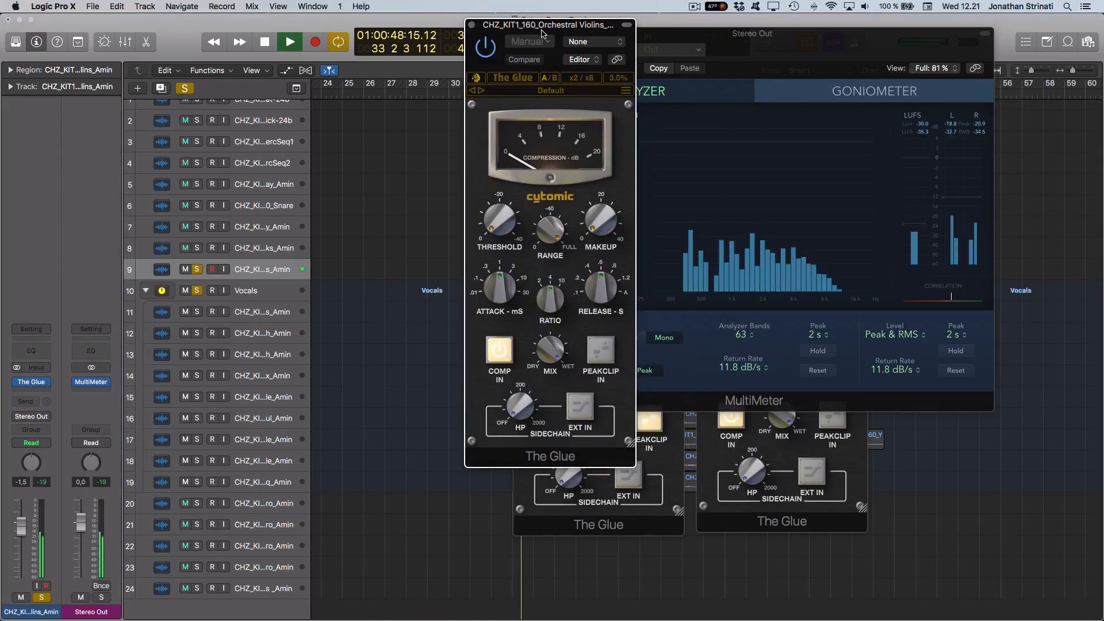
# Step: Enable the external sidechain in the violins' Glue, choose Bus 1 as its source, and move the plug-in window beside the spectrum
pyautogui.click(575, 415)
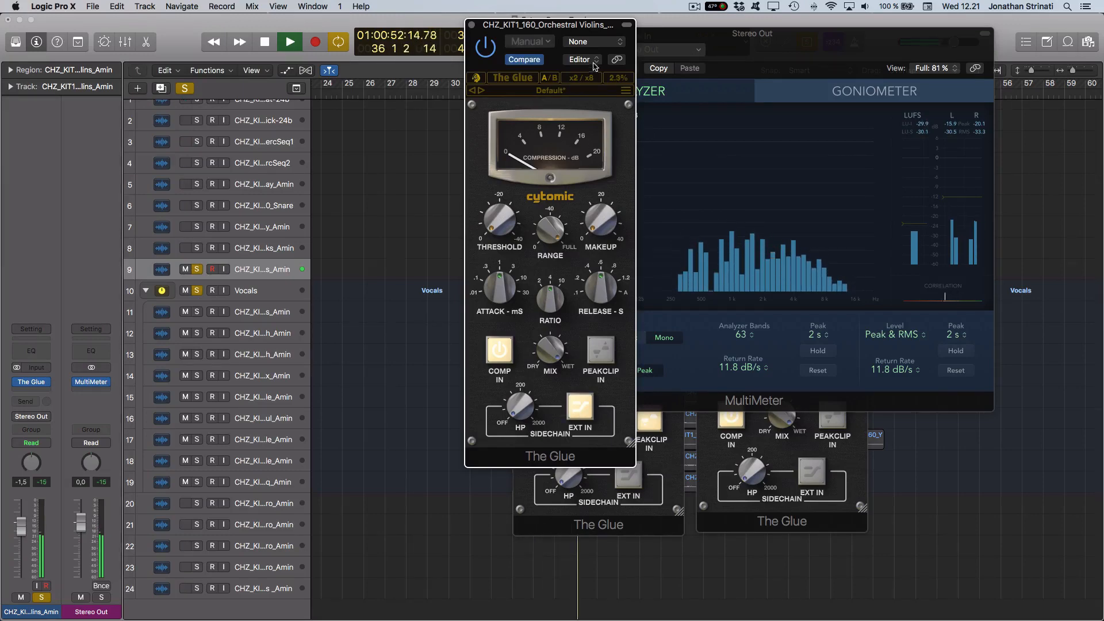
pyautogui.click(589, 42)
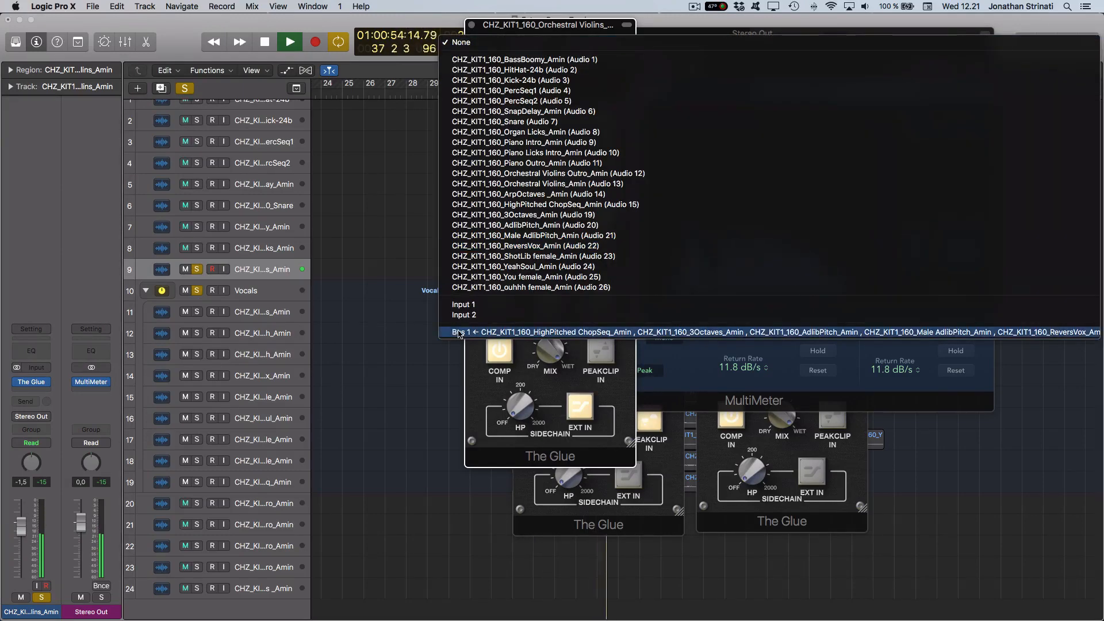
pyautogui.click(549, 332)
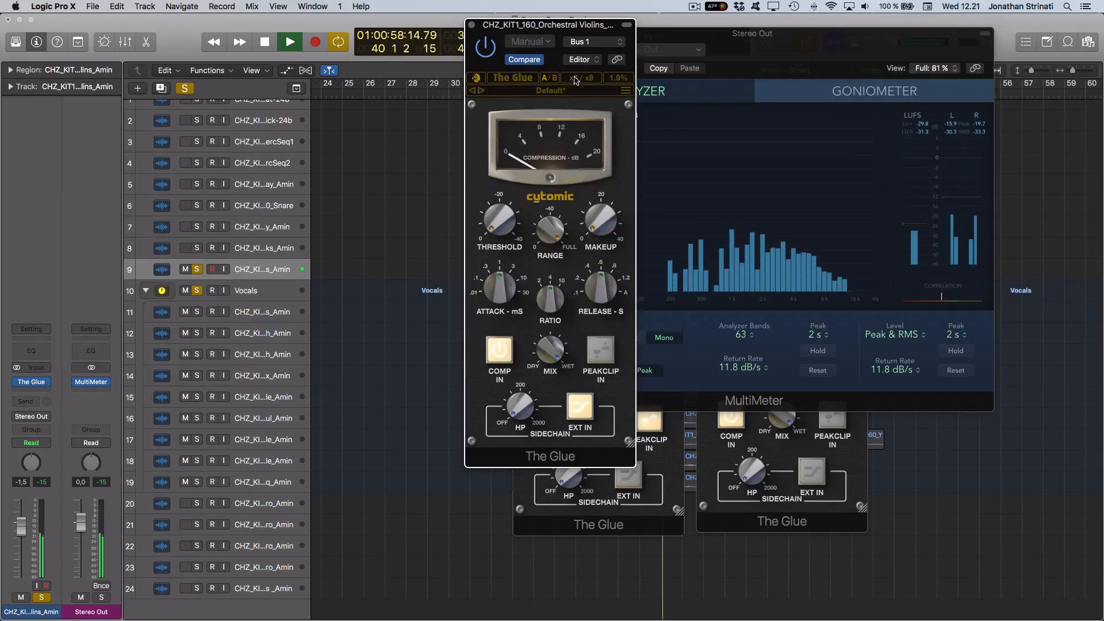
pyautogui.moveTo(559, 24); pyautogui.dragTo(427, 92)
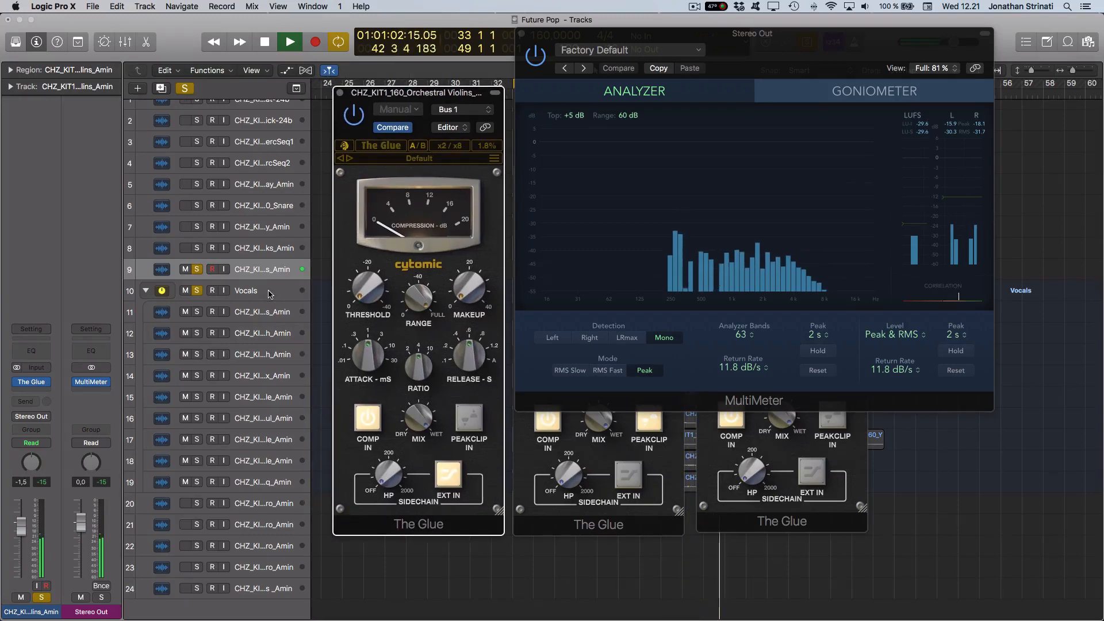
# Step: Select all the vocal regions together with the Orchestral Violins region so both play soloed, with the plug-in windows shown again
pyautogui.press('v')
pyautogui.moveTo(395, 315); pyautogui.dragTo(840, 480)
pyautogui.keyDown('shift'); pyautogui.click(543, 272); pyautogui.keyUp('shift')
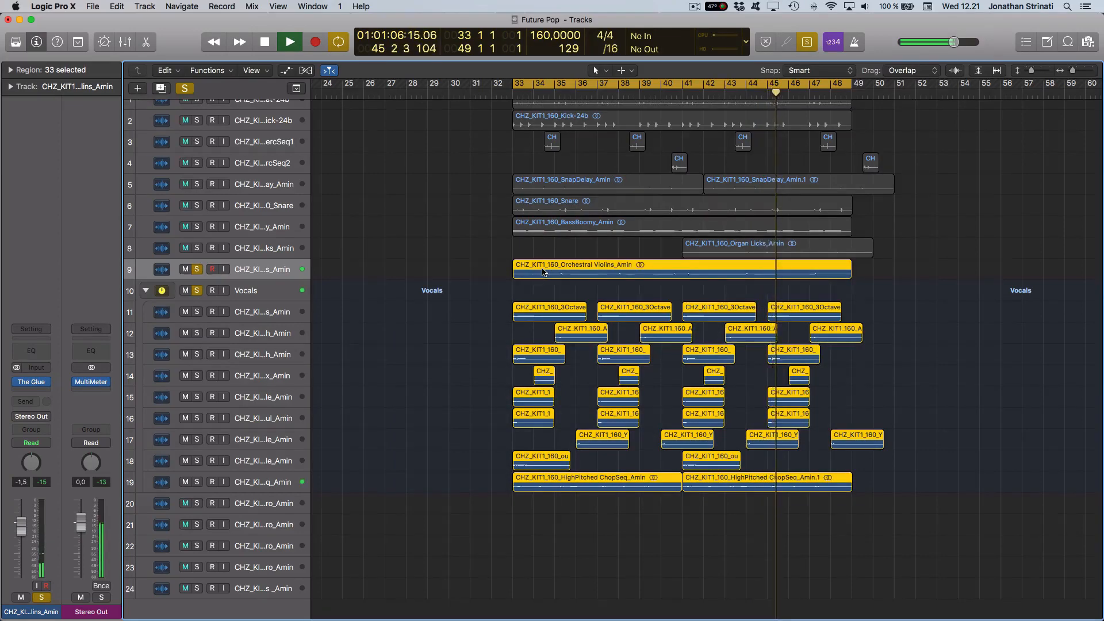
pyautogui.press('v')
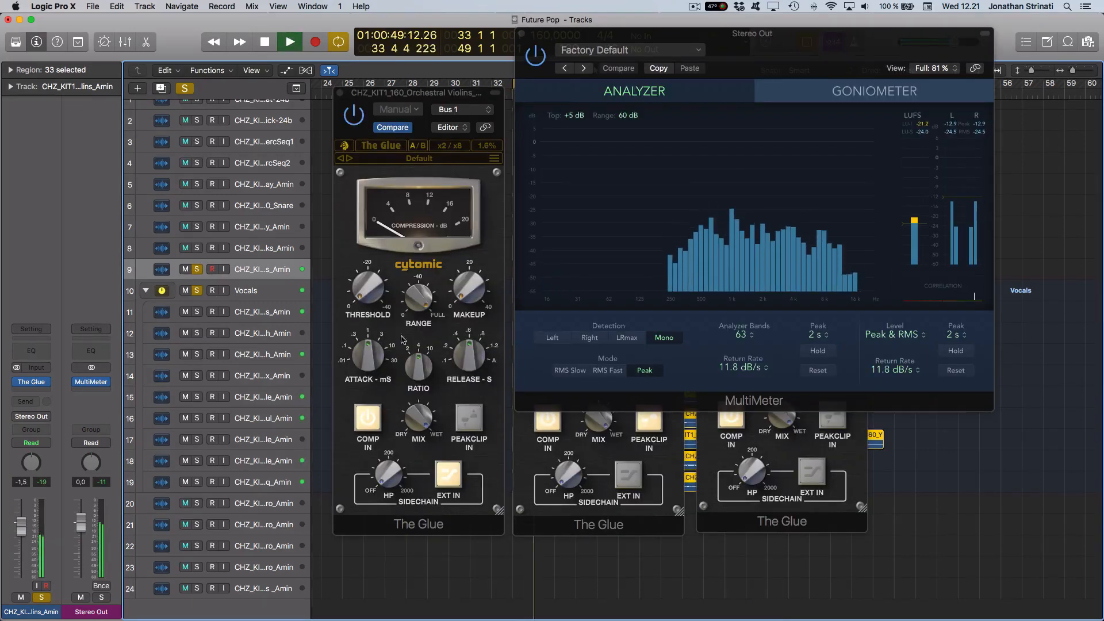
# Step: Shorten the attack and release of the violins' compressor, close MultiMeter, and set the threshold to about -26.9 dB
pyautogui.moveTo(369, 357); pyautogui.dragTo(364, 412)
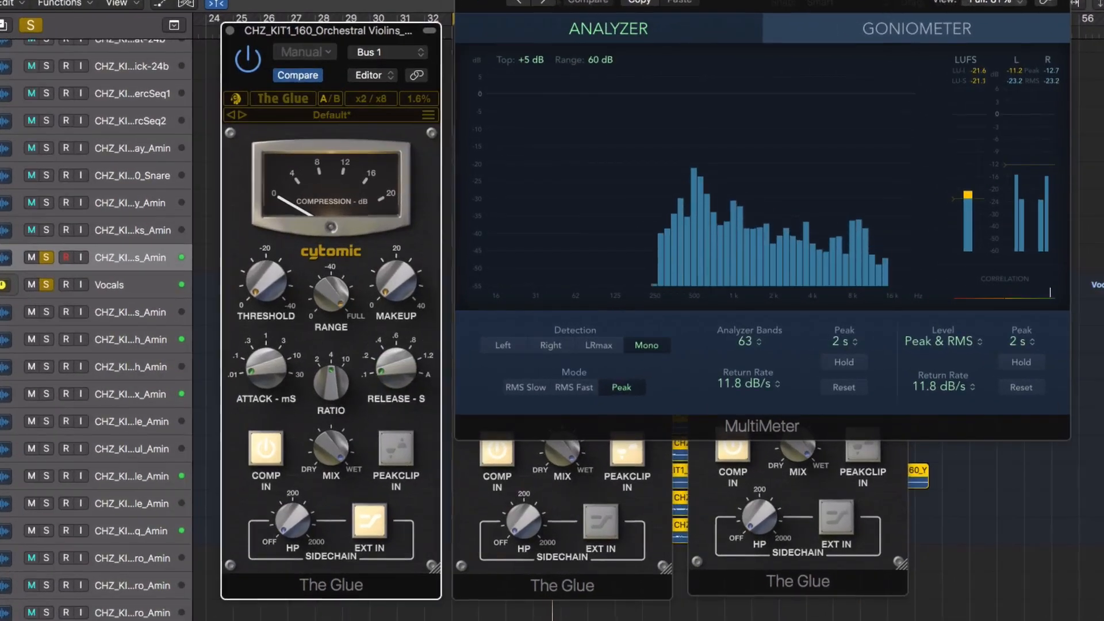
pyautogui.click(464, 1)
pyautogui.moveTo(265, 278); pyautogui.dragTo(266, 171)
pyautogui.moveTo(268, 287); pyautogui.dragTo(269, 283)
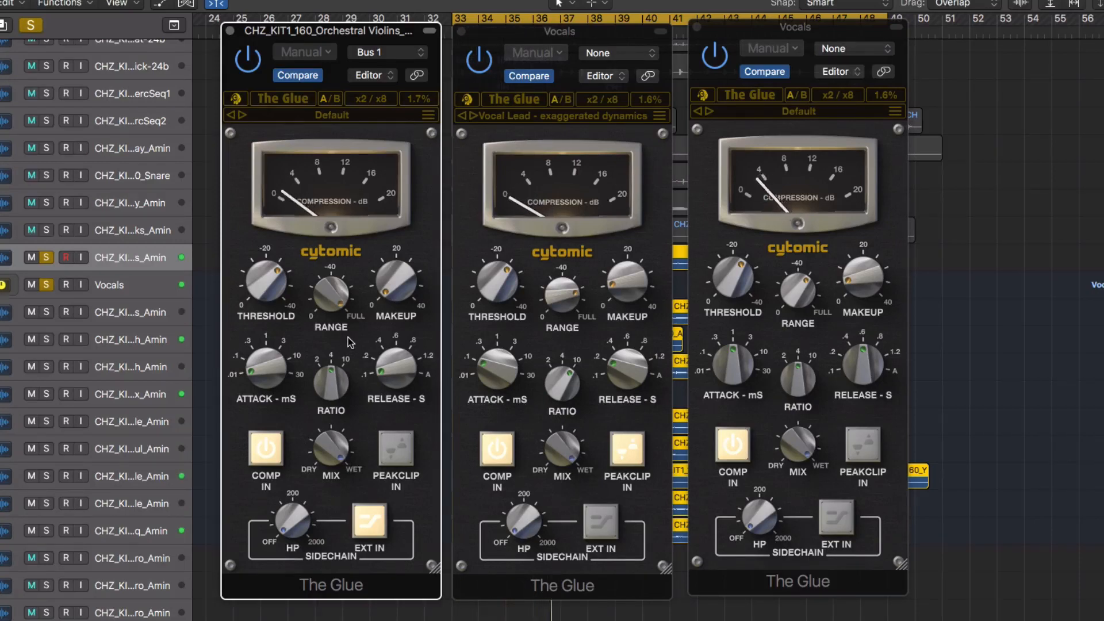
# Step: Unsolo the Vocals and Orchestral Violins, and compare the full mix with the violins' sidechain compressor bypassed and active
pyautogui.click(46, 285)
pyautogui.click(47, 257)
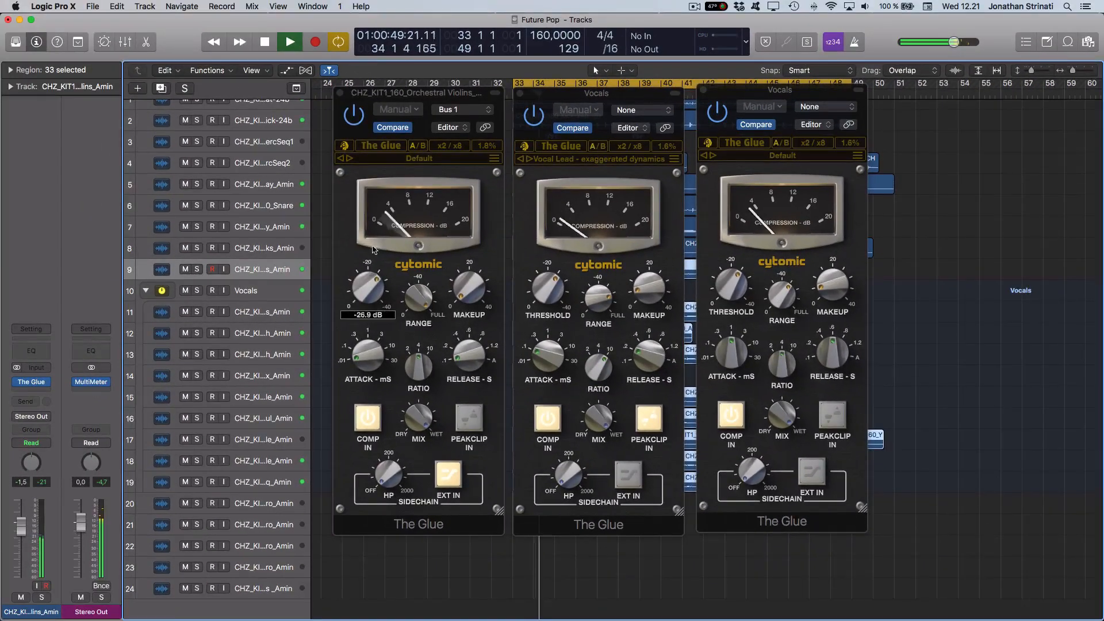
pyautogui.click(354, 116)
pyautogui.press('space')
pyautogui.press('space')
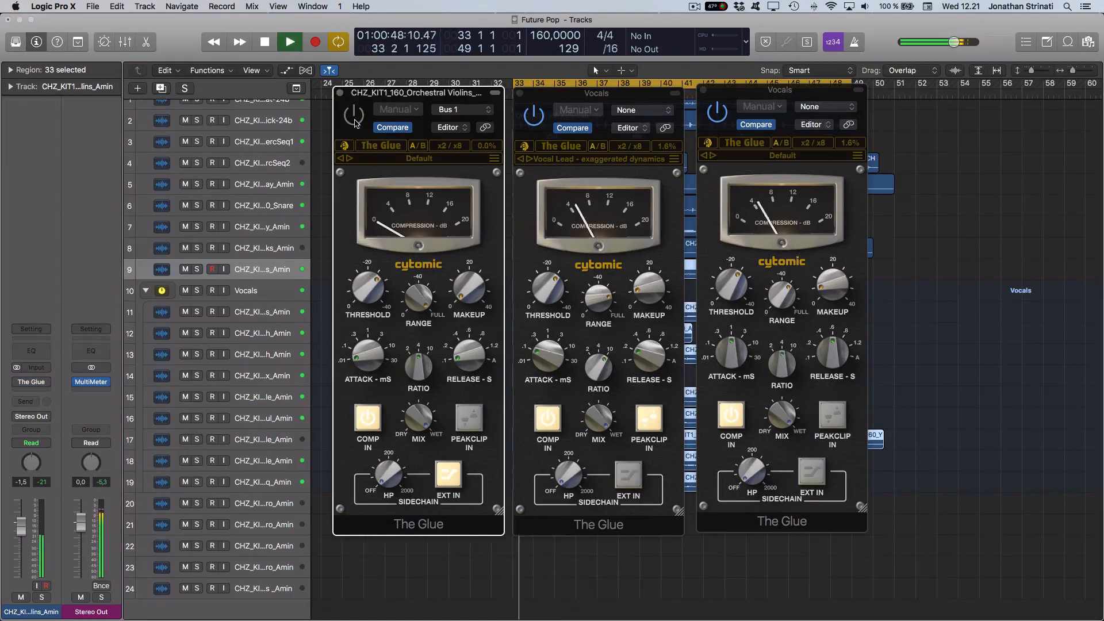
pyautogui.press('space')
pyautogui.press('space')
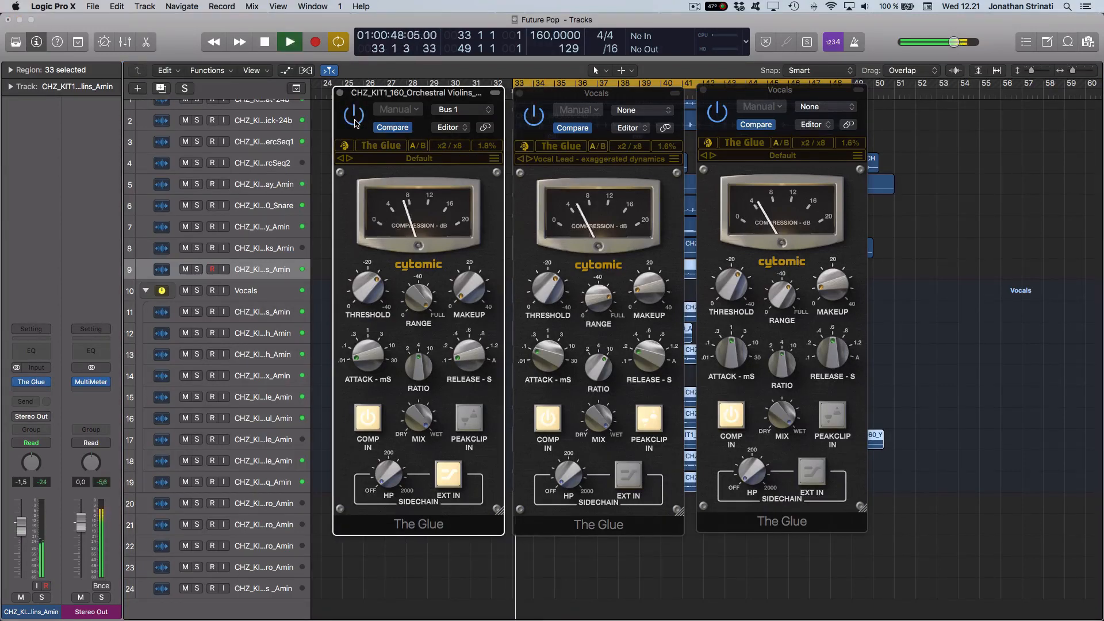
# Step: Reduce the Range of the violins' compressor and fine-tune its threshold while the full mix plays
pyautogui.moveTo(399, 305)
pyautogui.scroll(-5, 406, 299)
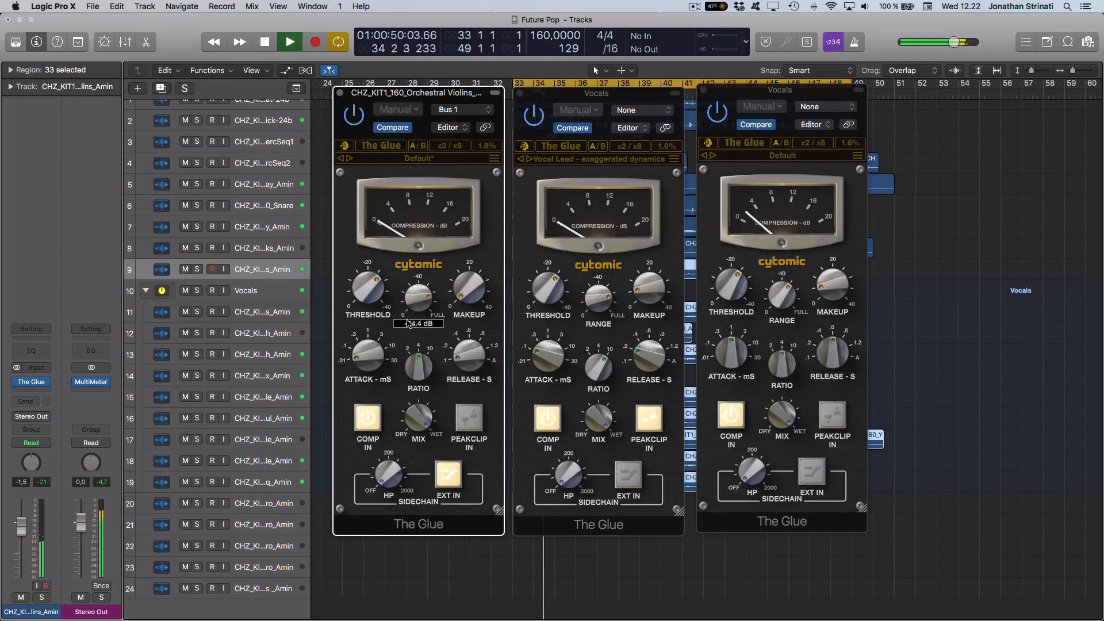
pyautogui.scroll(-1, 361, 296)
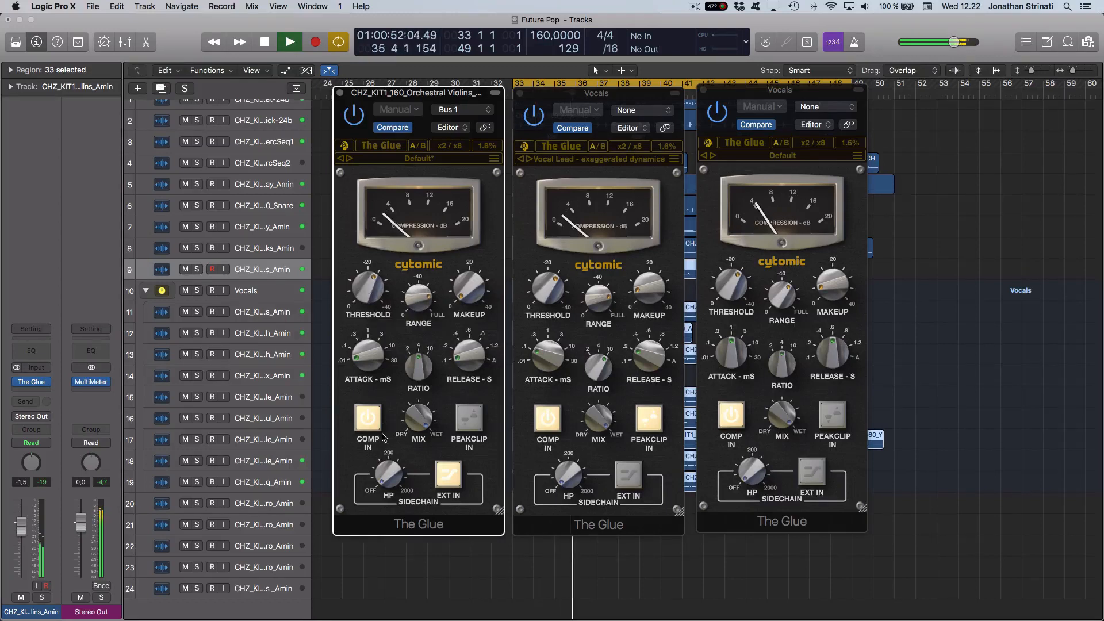